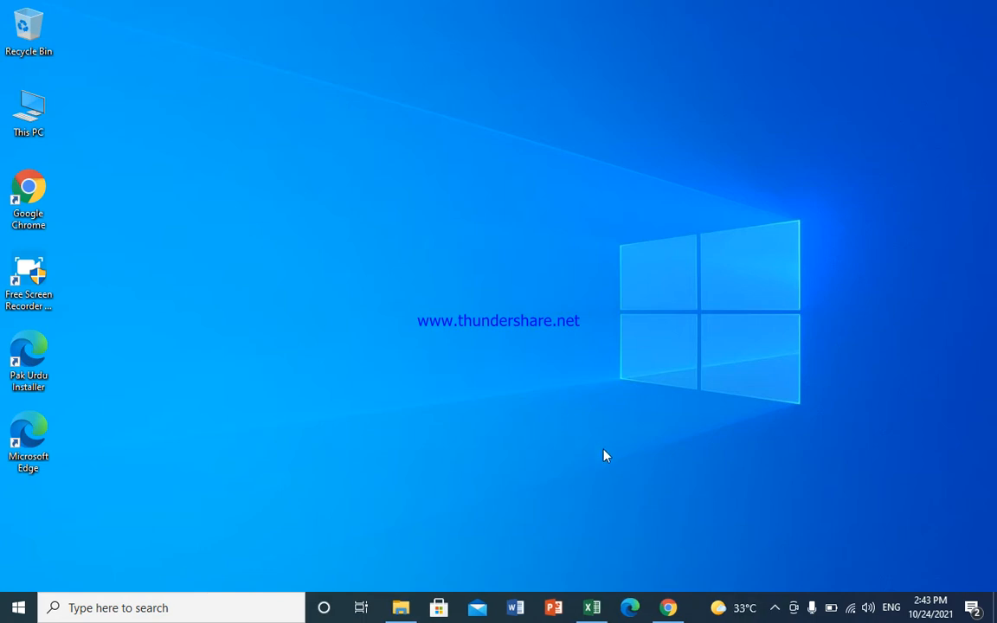
# Switch to the exsersize workbook in Excel and look over the Student iD and Student Name columns
pyautogui.click(590, 606)
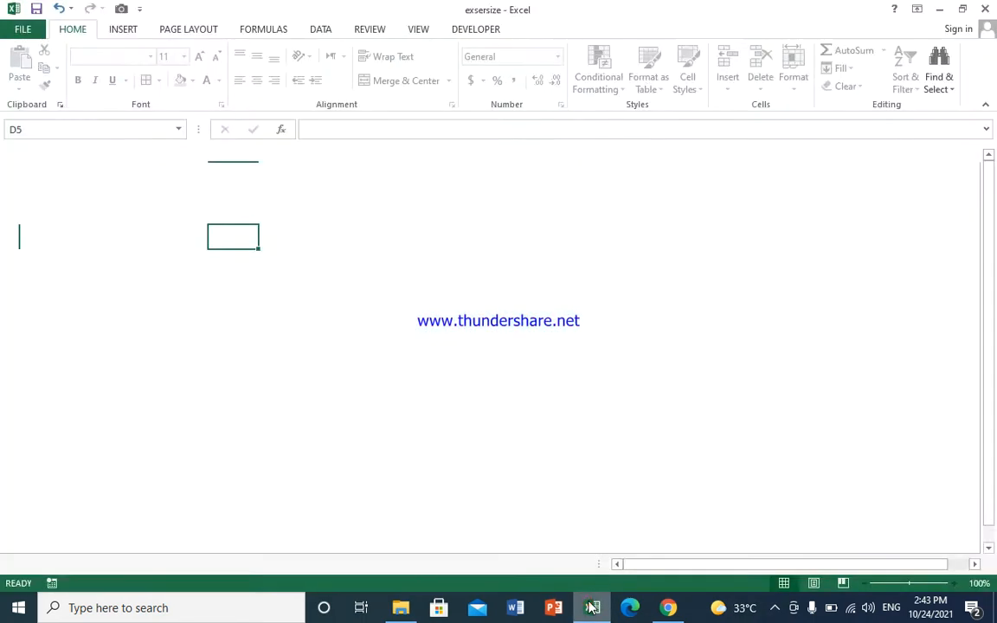
pyautogui.click(506, 361)
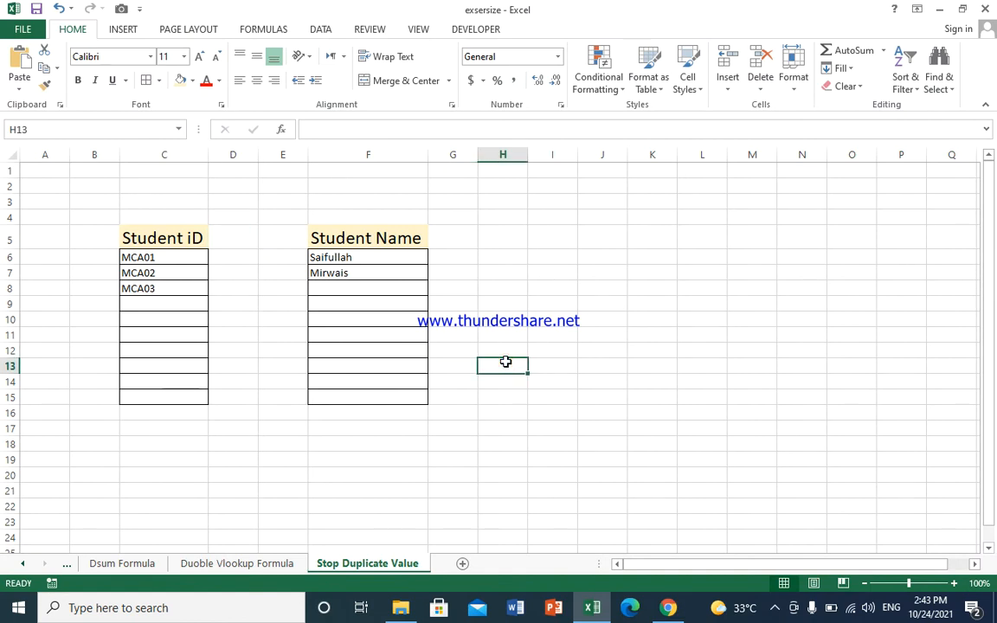
pyautogui.click(159, 237)
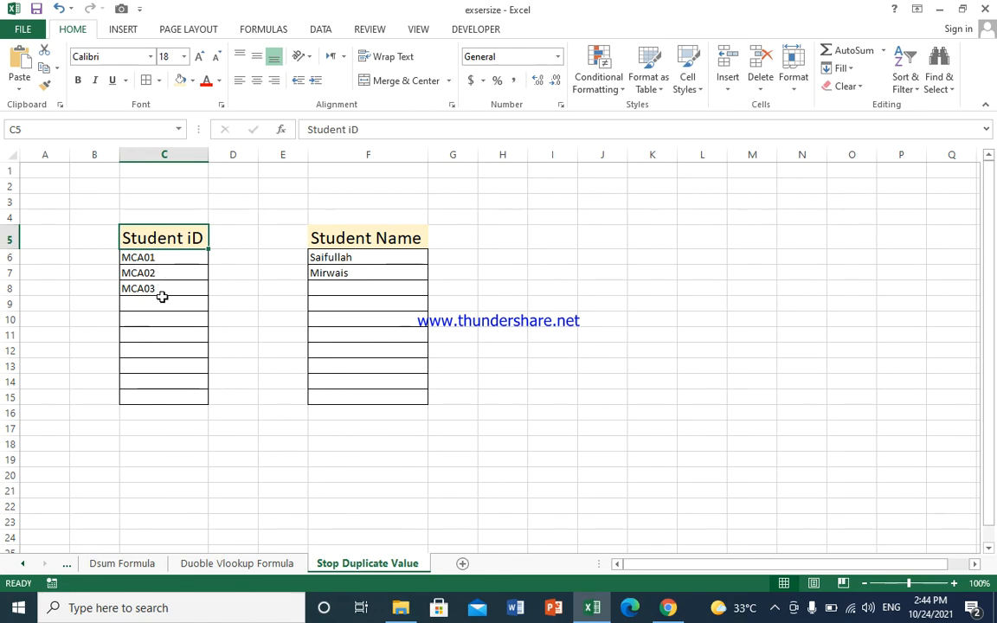
pyautogui.click(368, 261)
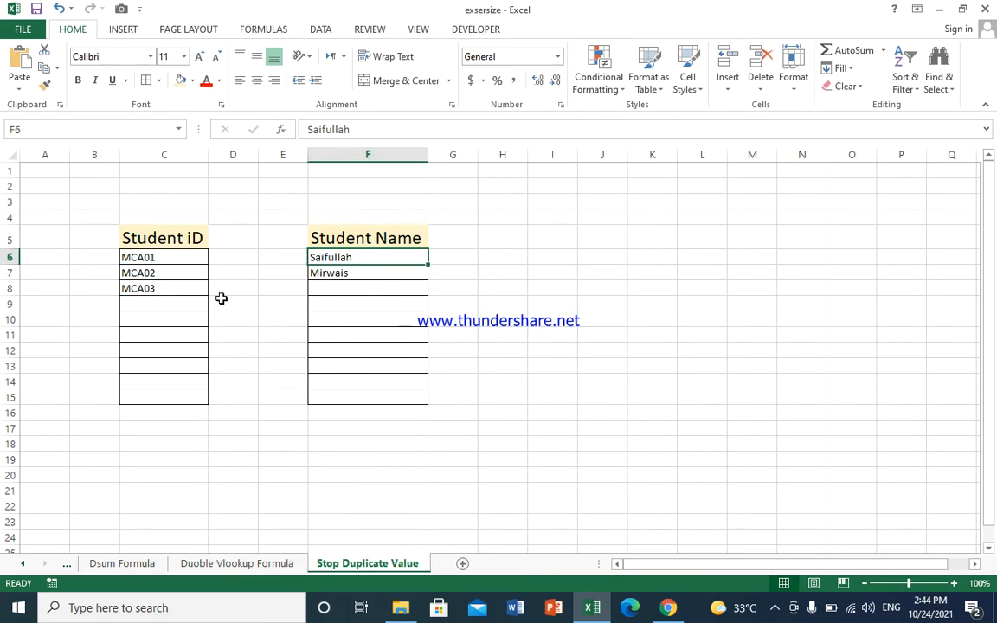
pyautogui.click(181, 289)
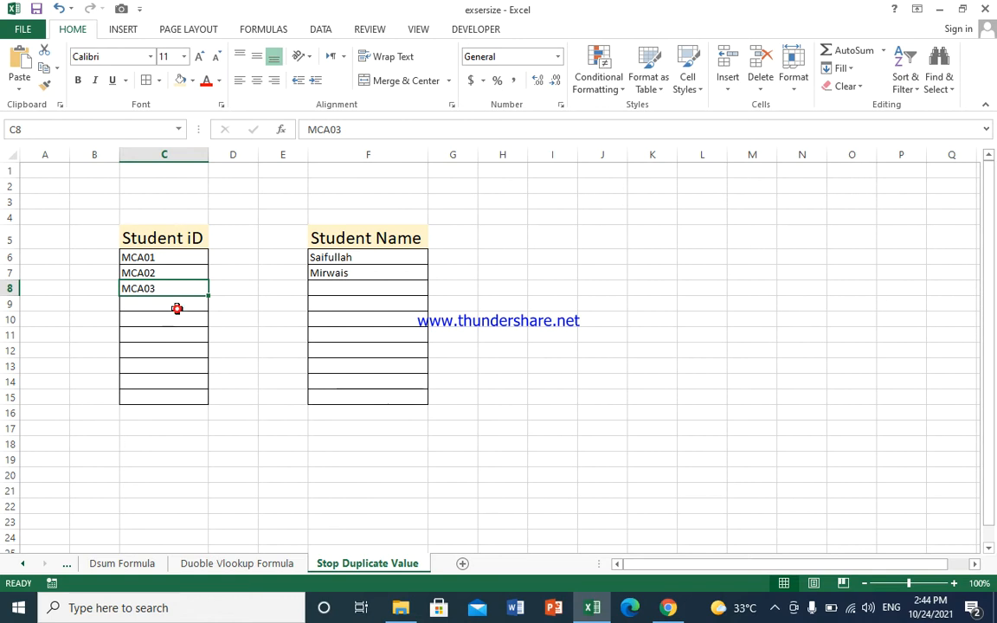
# Enter the student ID from C6 again in C9 as a duplicate, and clear C9
pyautogui.click(176, 310)
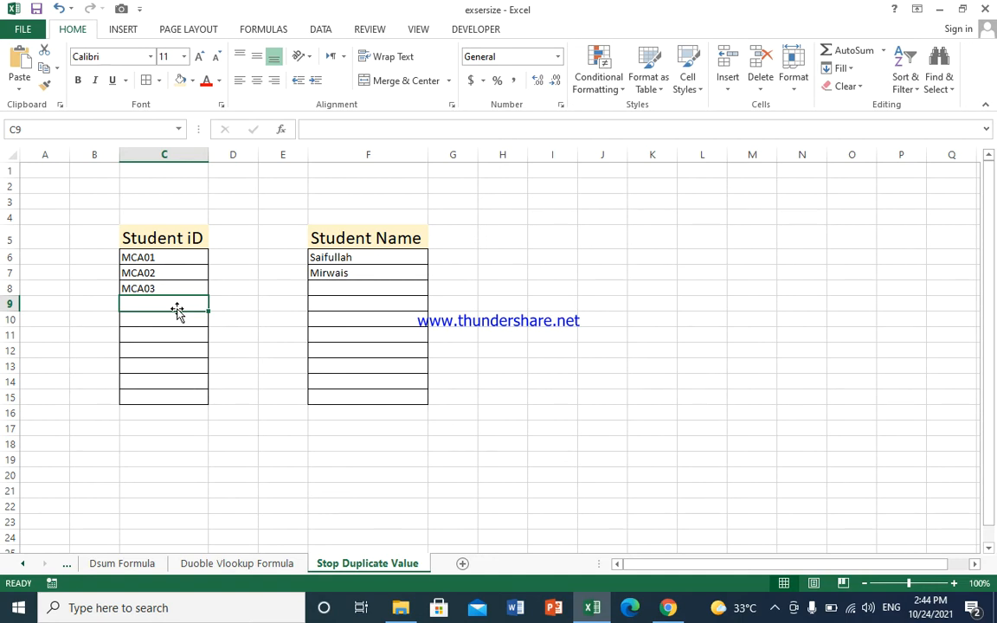
pyautogui.write('M')
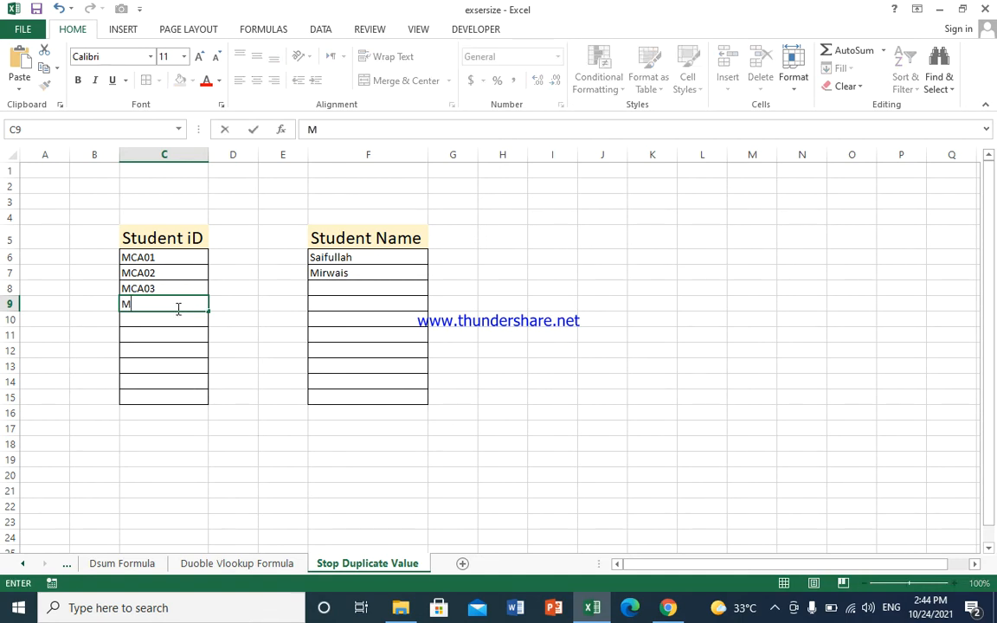
pyautogui.write('CA01')
pyautogui.press('Return')
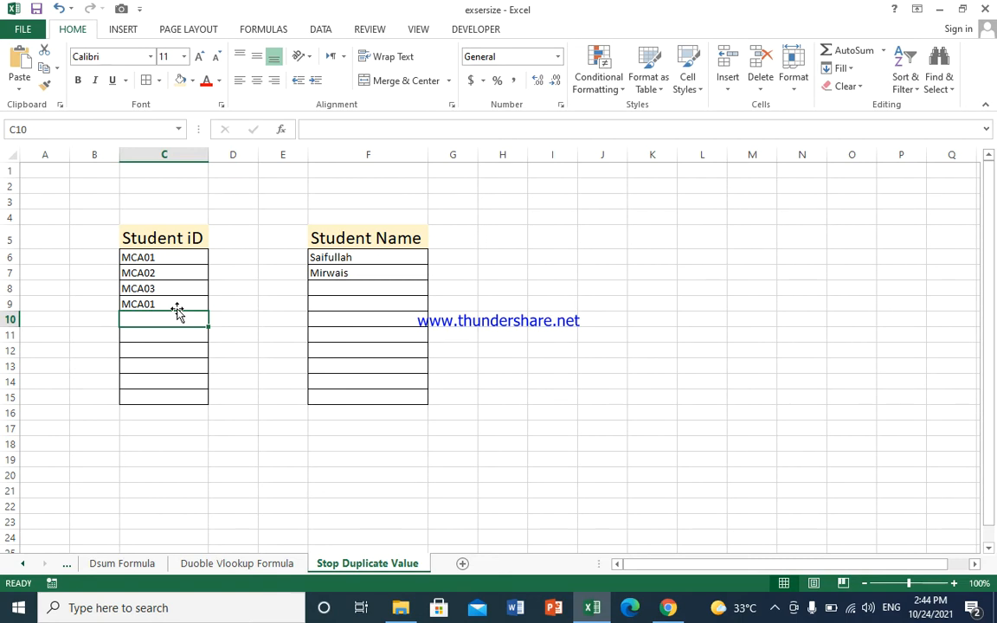
pyautogui.click(173, 304)
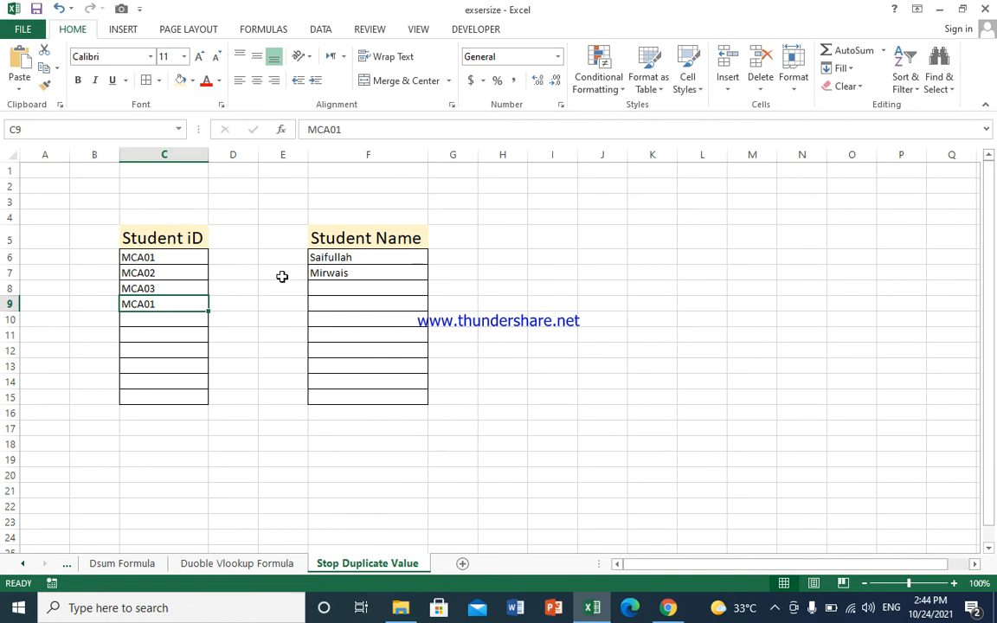
pyautogui.press('Delete')
# Start a COUNTIFS formula in D5 with the absolute criteria range $C$6:$C$15
pyautogui.click(246, 239)
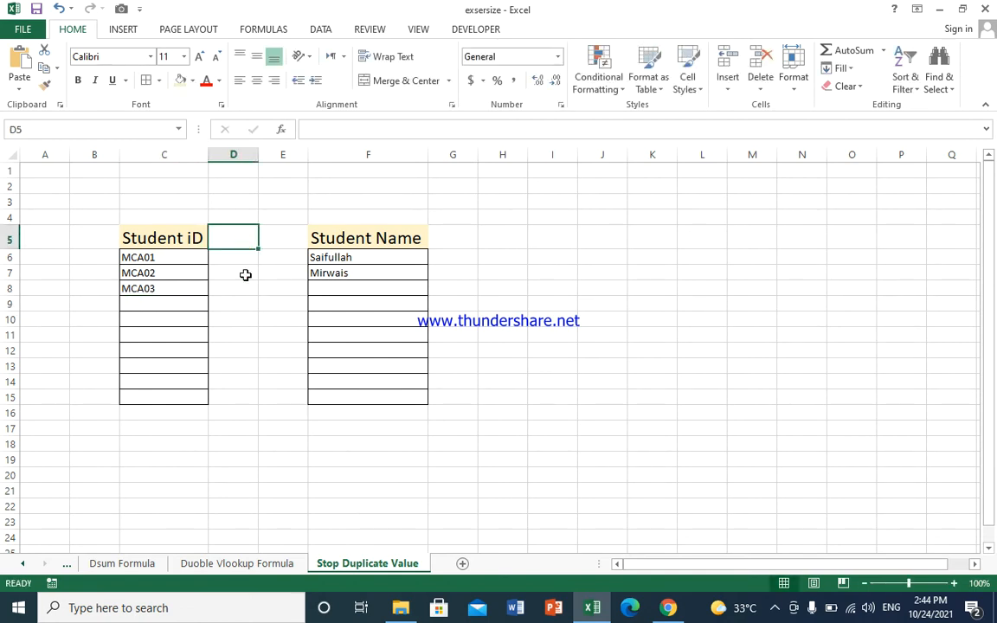
pyautogui.write('=')
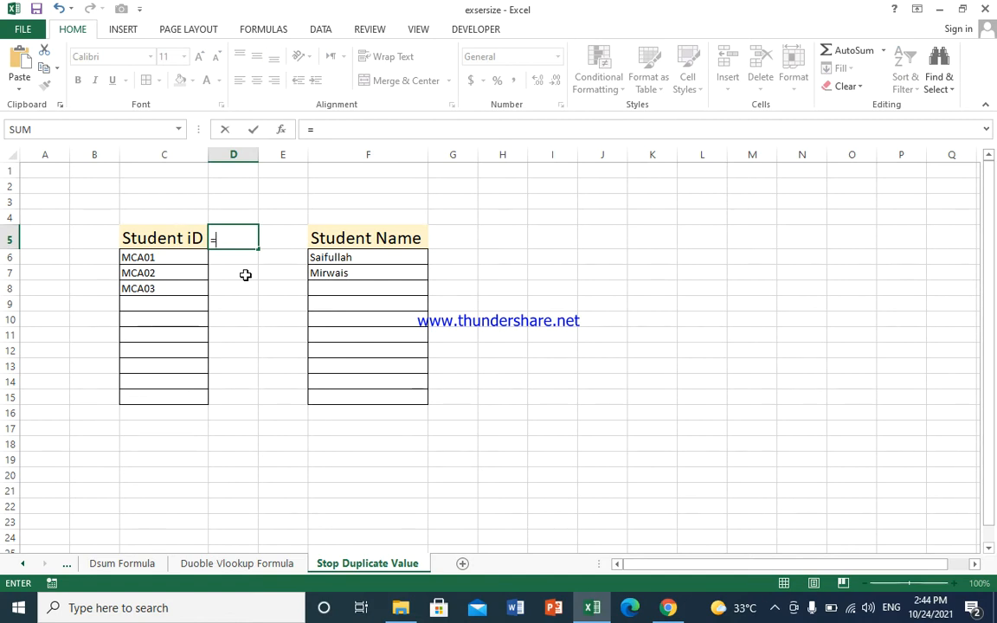
pyautogui.write('count')
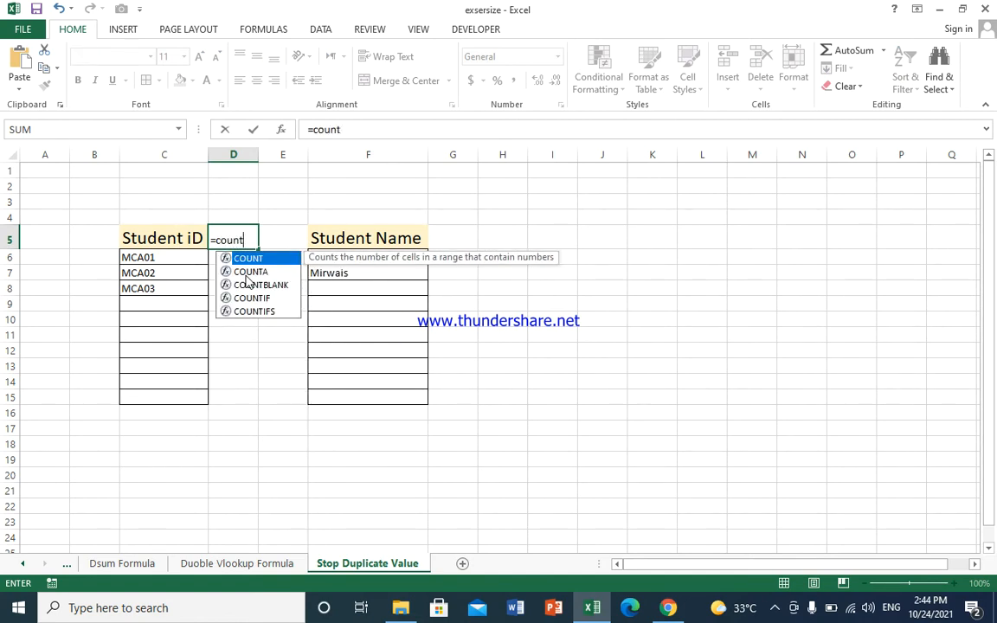
pyautogui.write('ifs')
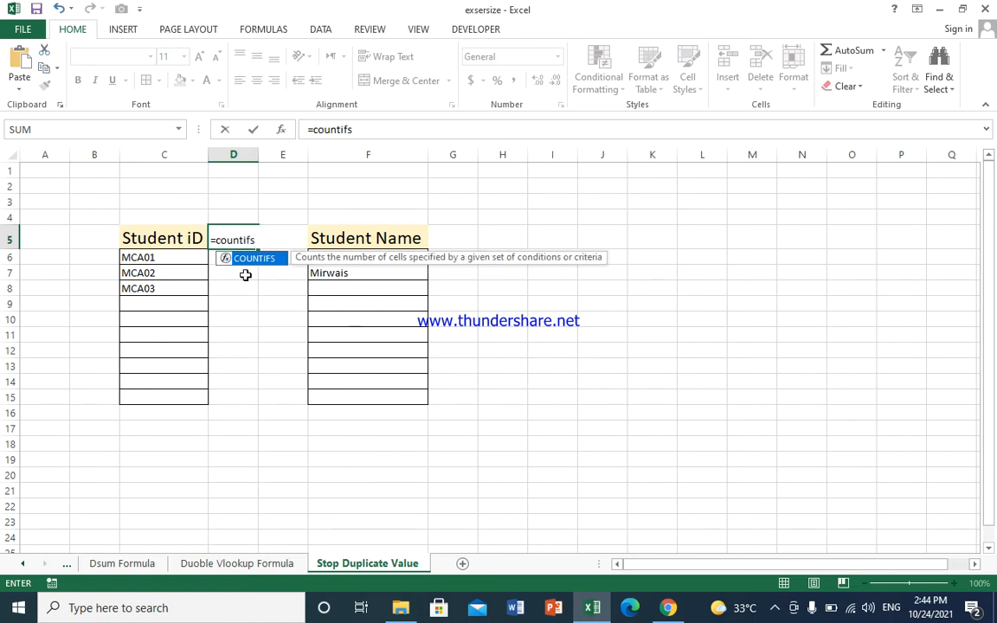
pyautogui.press('Tab')
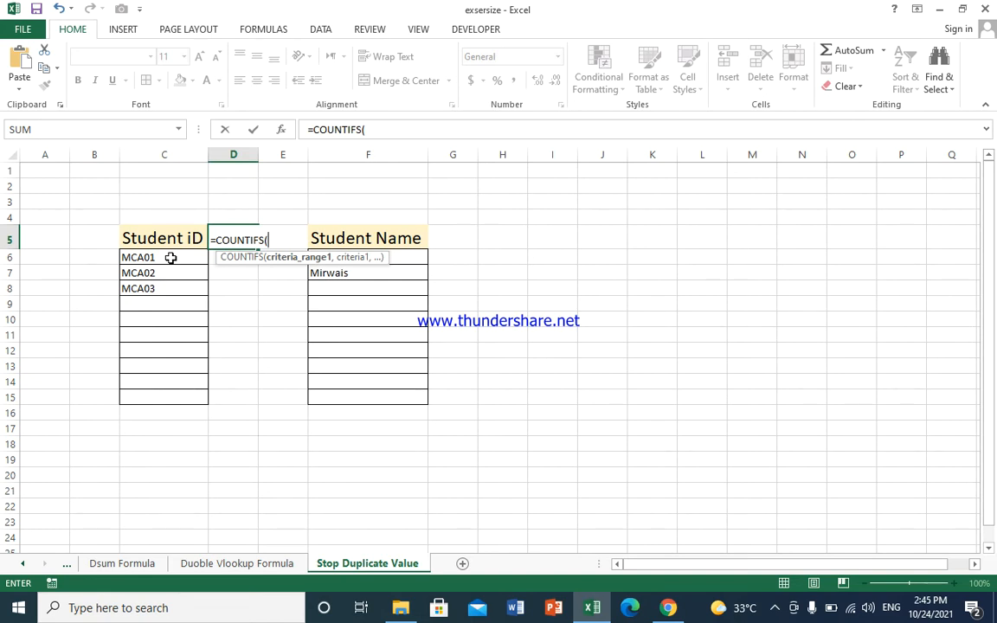
pyautogui.moveTo(170, 258); pyautogui.dragTo(182, 397)
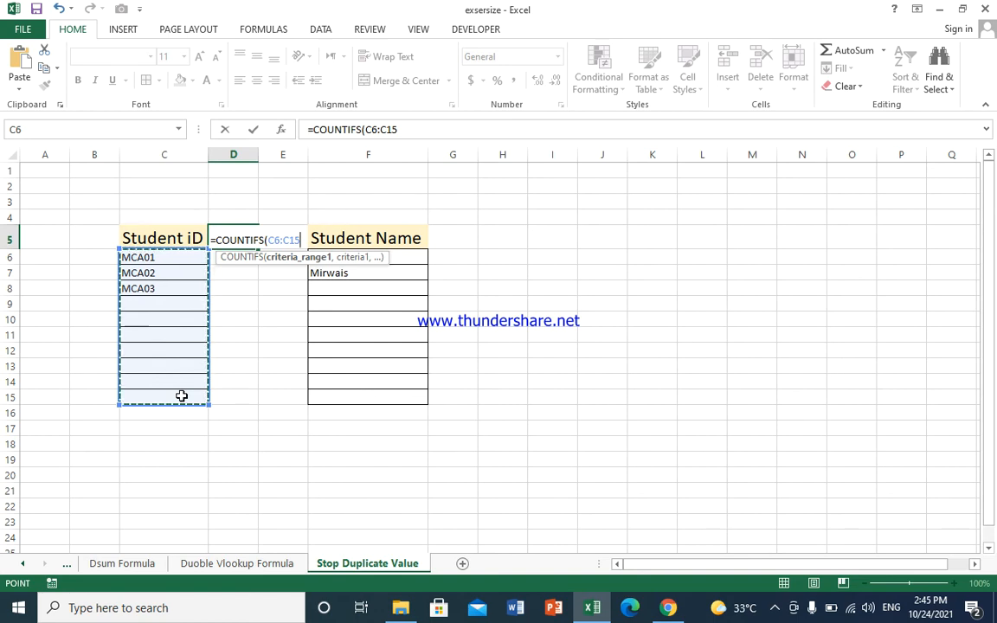
pyautogui.press('F4')
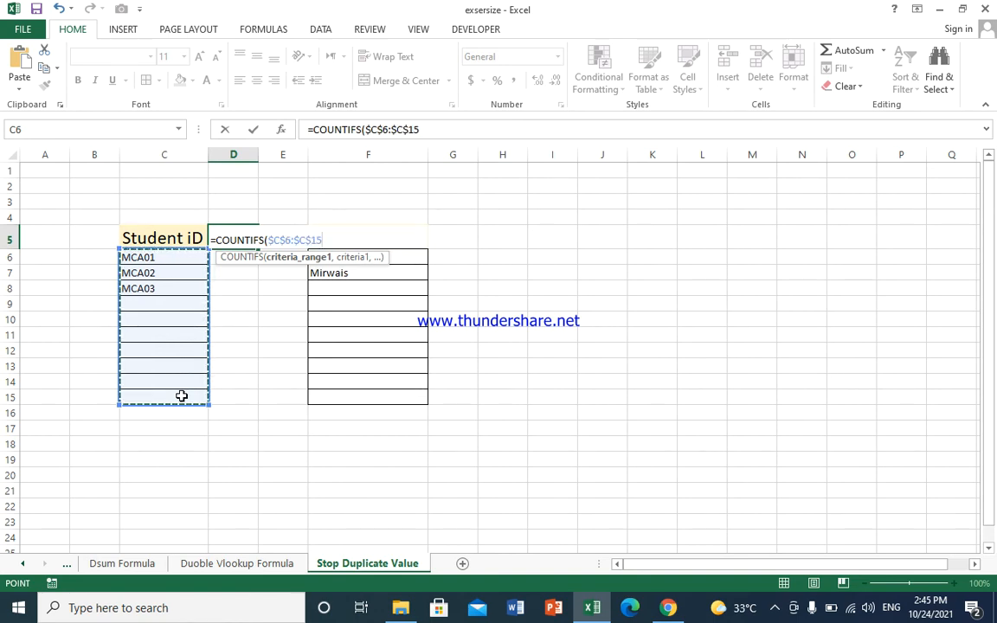
# Complete the D5 formula with criterion C6 and the comparison <=1, and fill it down to D15
pyautogui.write(',')
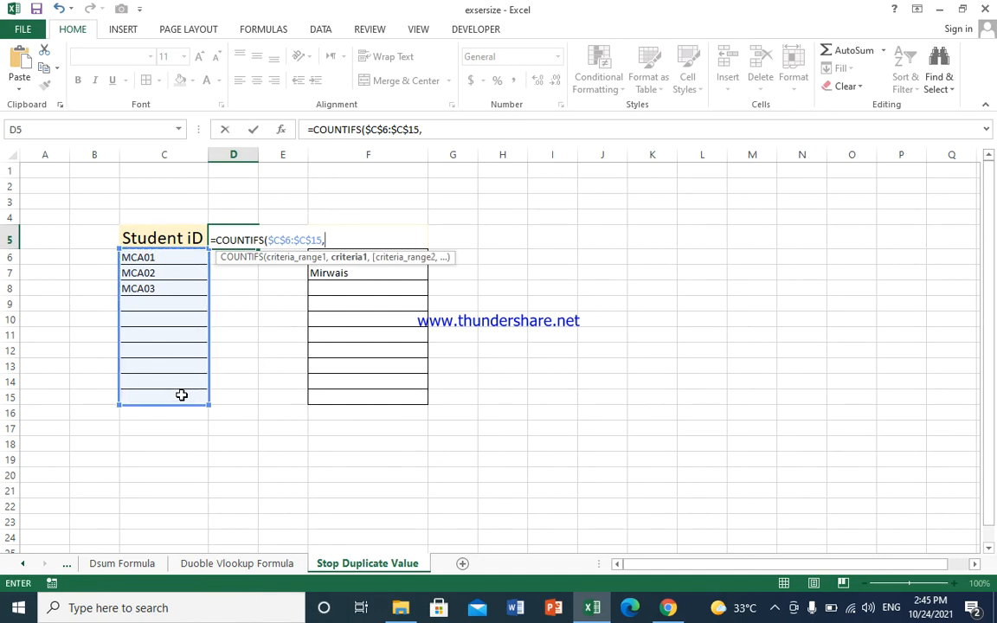
pyautogui.click(168, 256)
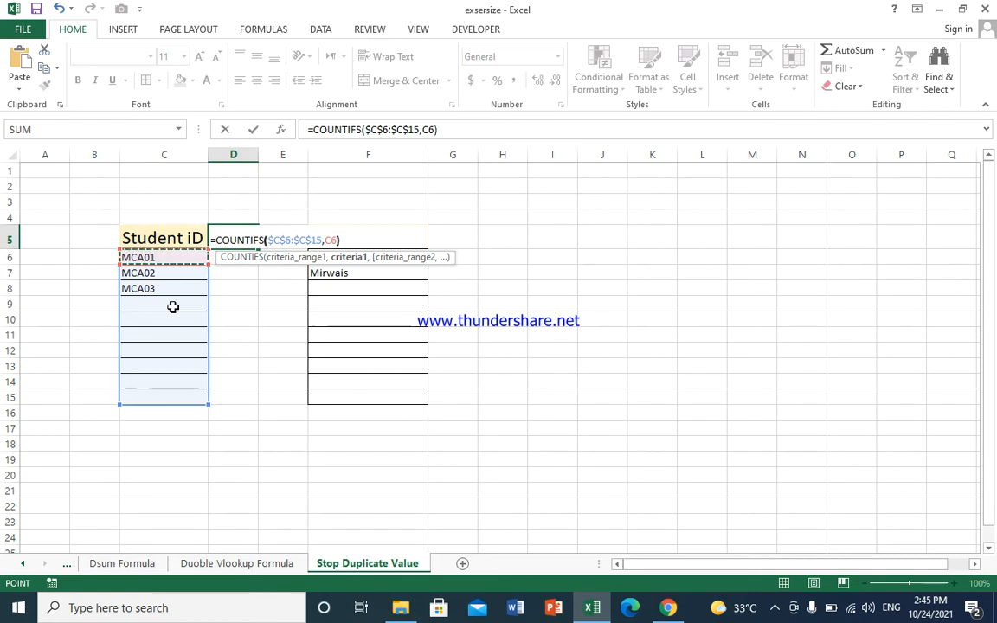
pyautogui.write(')')
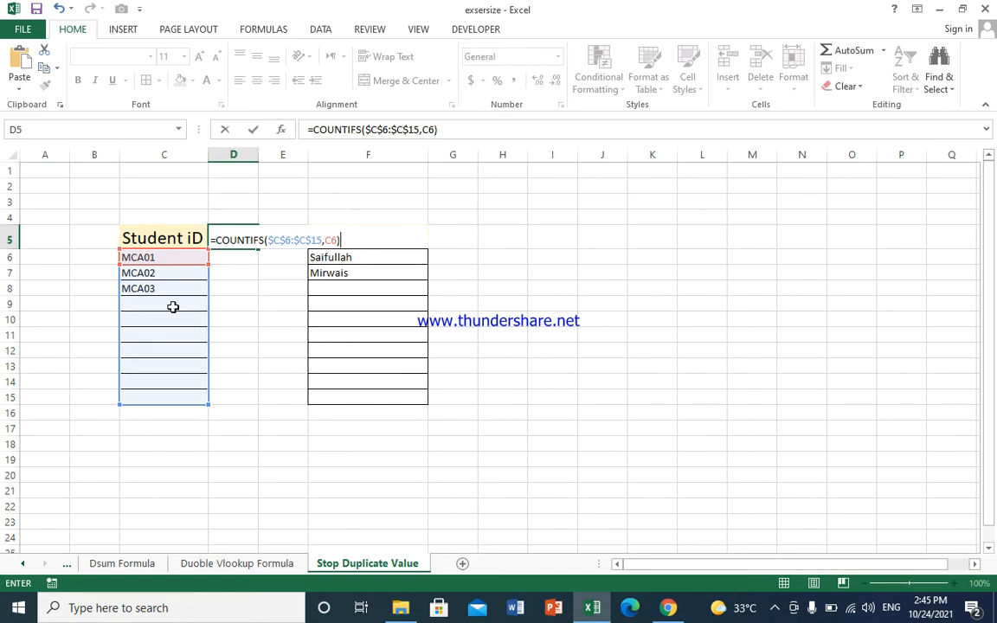
pyautogui.write('<=')
pyautogui.write('1')
pyautogui.press('Return')
pyautogui.press('Return')
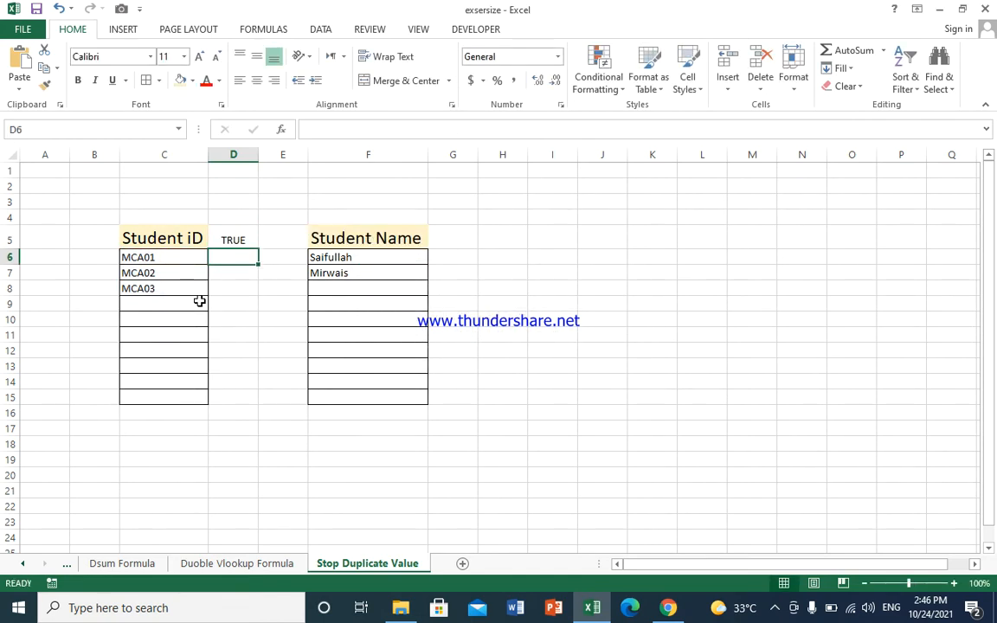
pyautogui.click(234, 241)
pyautogui.moveTo(258, 249); pyautogui.dragTo(246, 401)
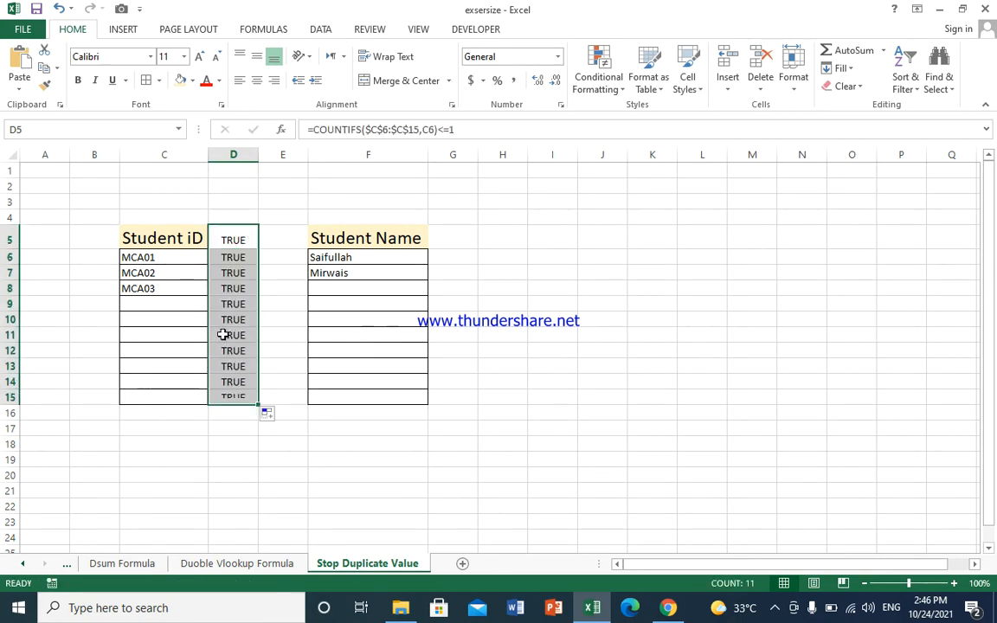
# Enter the student ID from C7 again in C9 to test the formulas with a duplicate
pyautogui.click(154, 304)
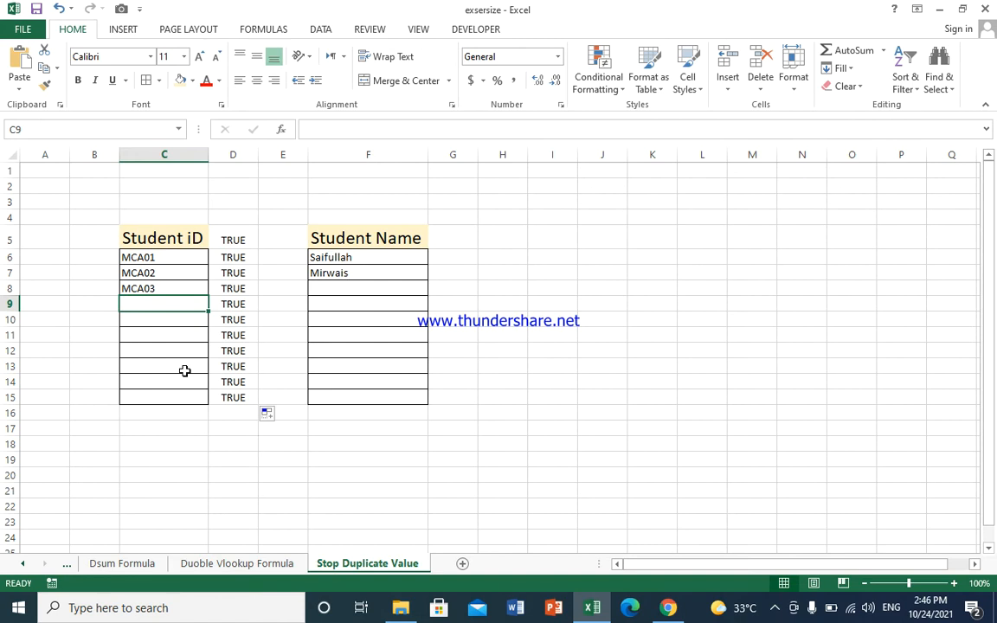
pyautogui.write('M')
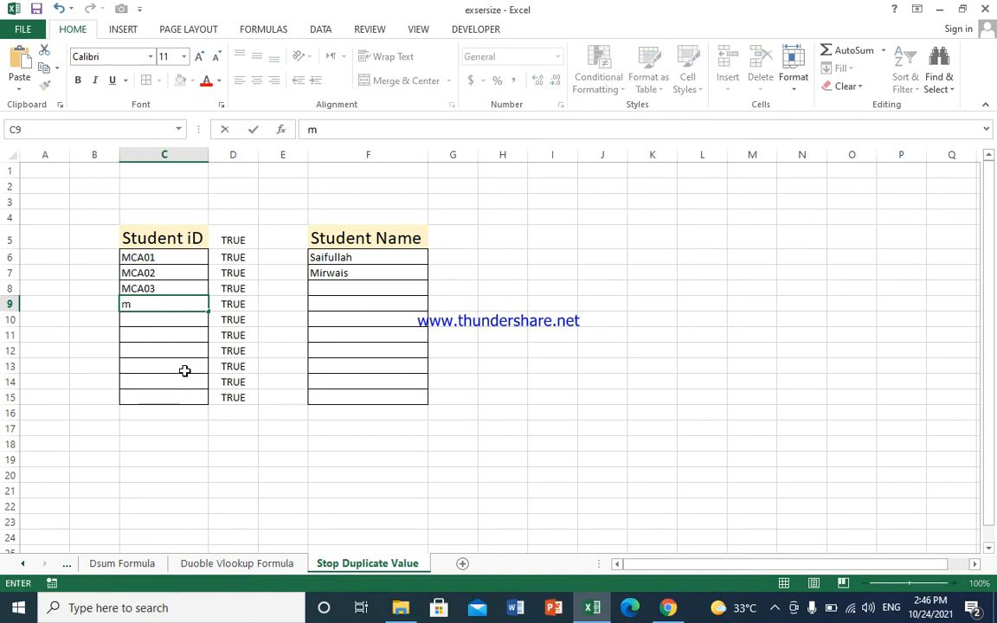
pyautogui.write('CA02')
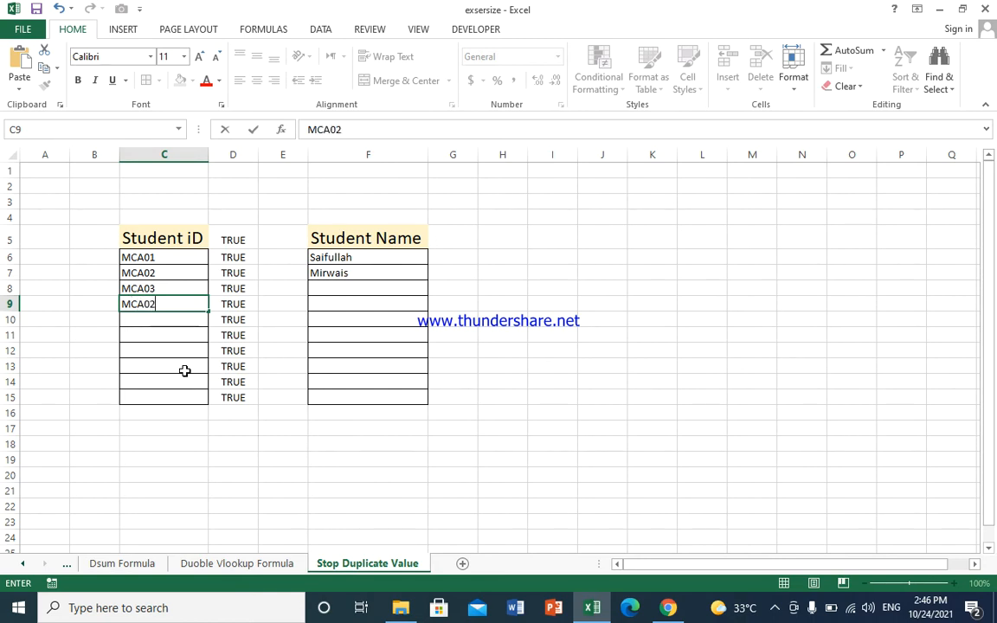
pyautogui.press('Return')
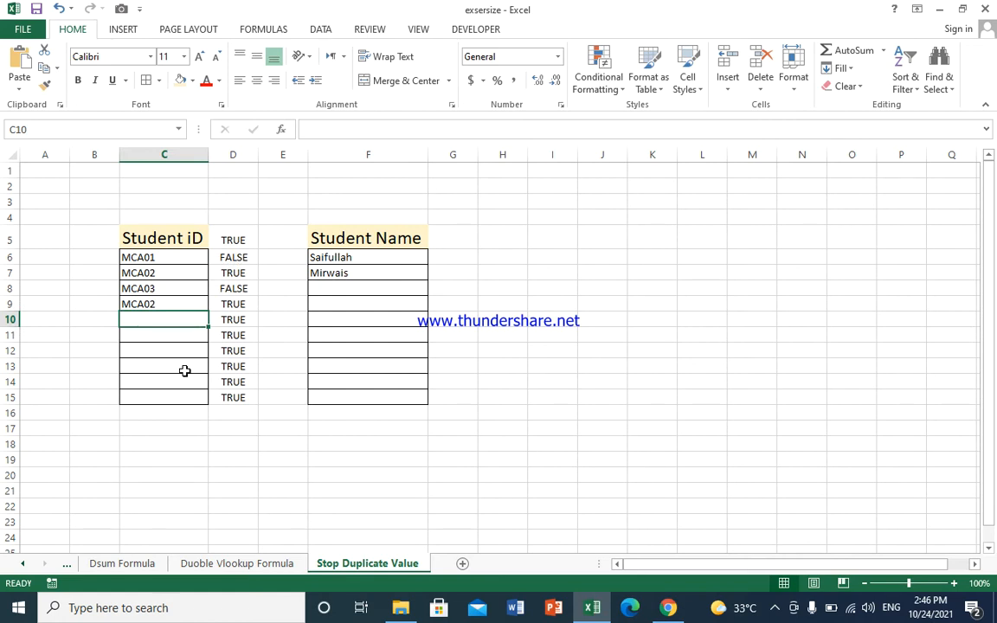
pyautogui.click(162, 302)
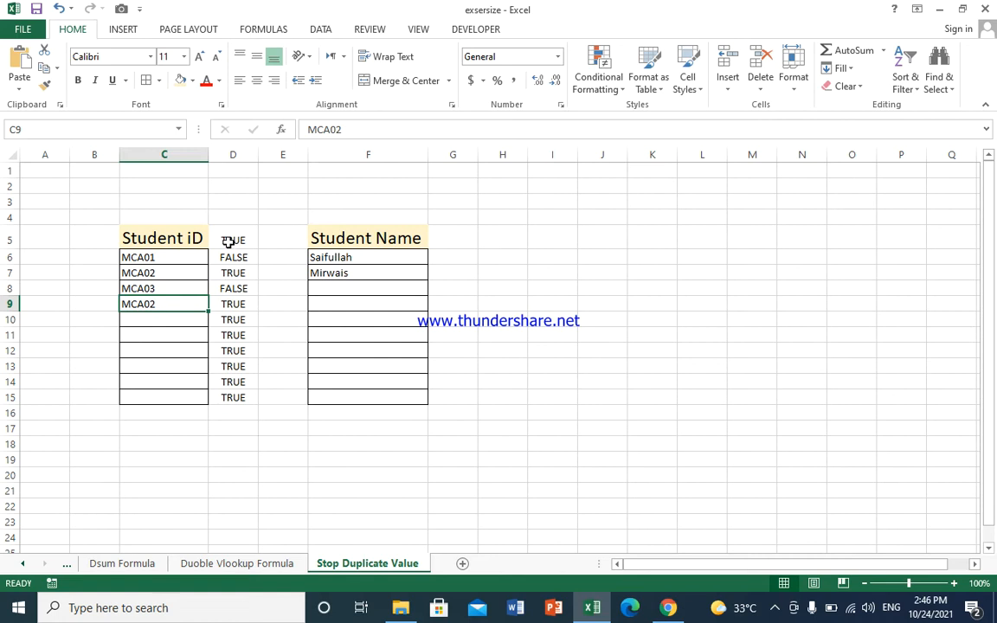
# Move the formulas in D5:D15 down one row so that they start in D6 beside the first ID
pyautogui.moveTo(228, 243); pyautogui.dragTo(246, 396)
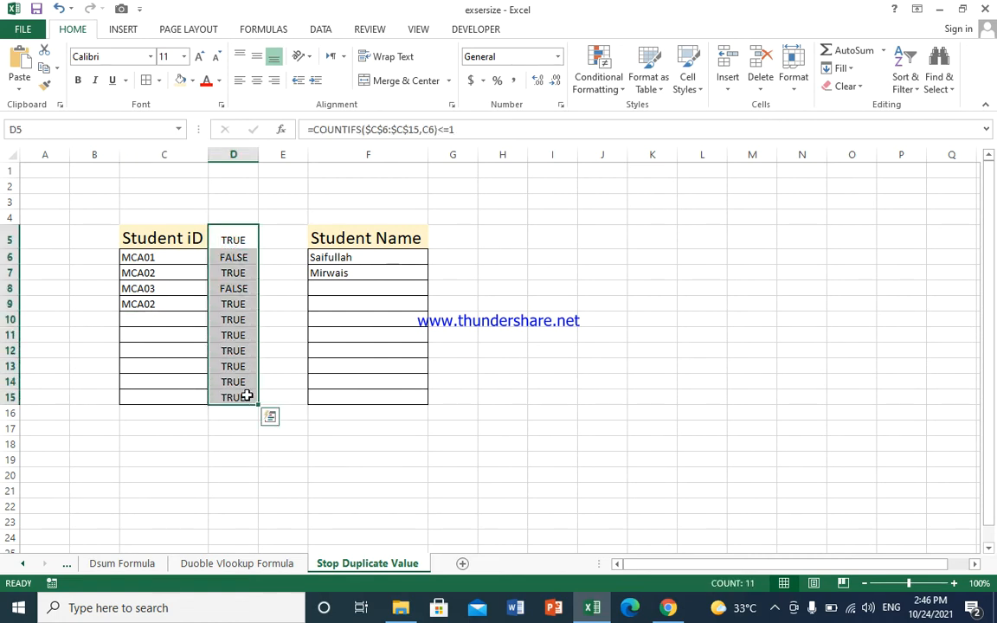
pyautogui.hotkey('ctrl', 'c')
pyautogui.click(232, 259)
pyautogui.press('Return')
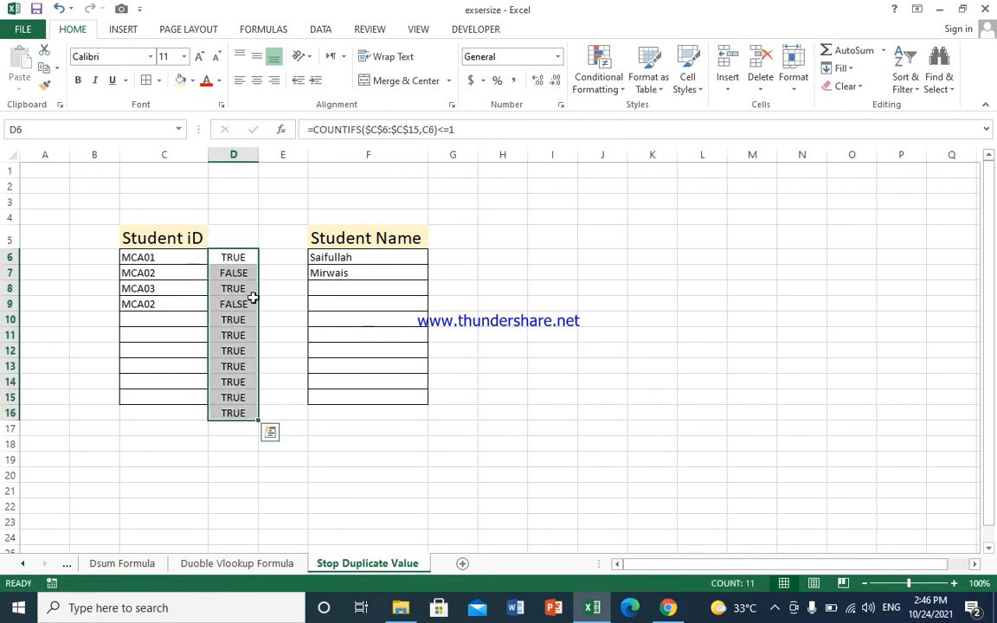
pyautogui.click(223, 257)
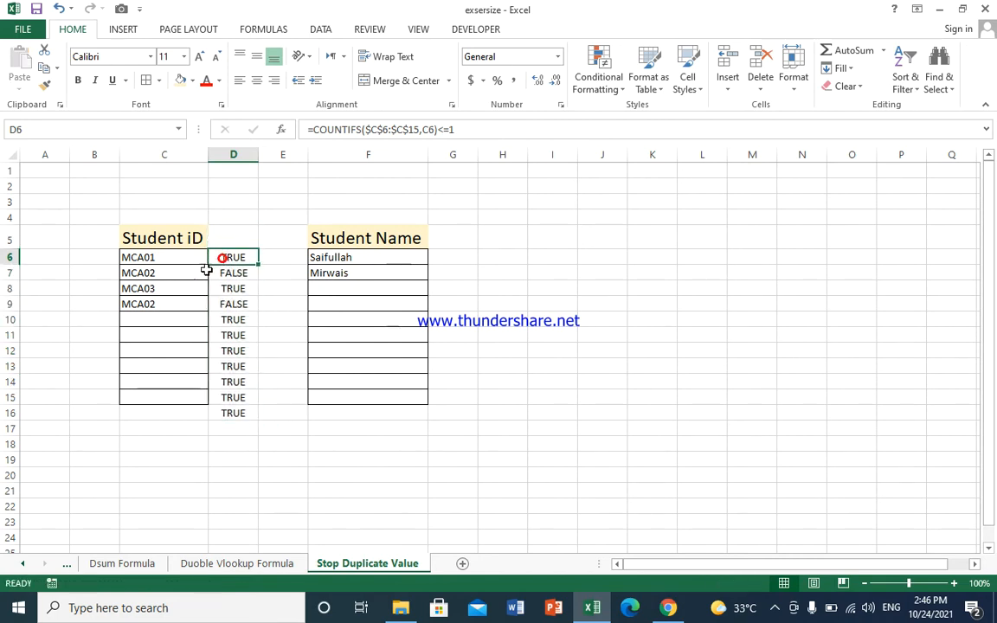
pyautogui.click(167, 273)
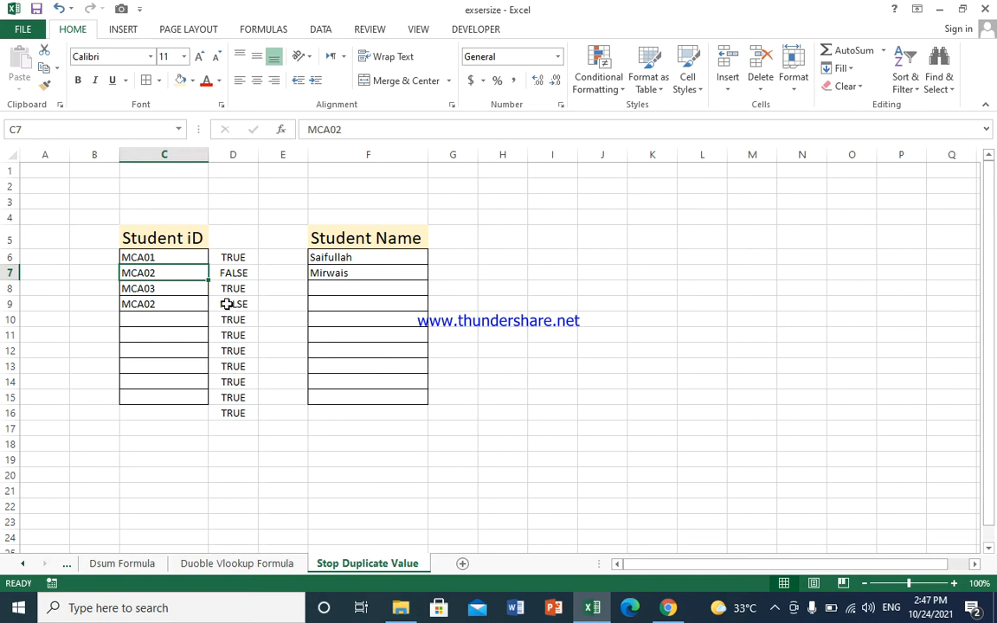
pyautogui.click(174, 258)
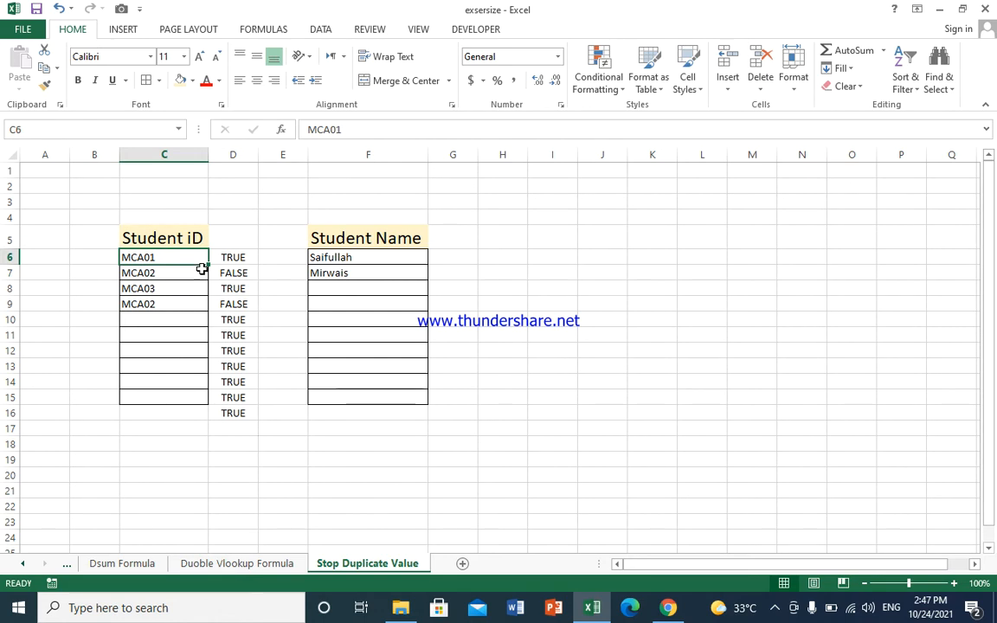
pyautogui.click(162, 318)
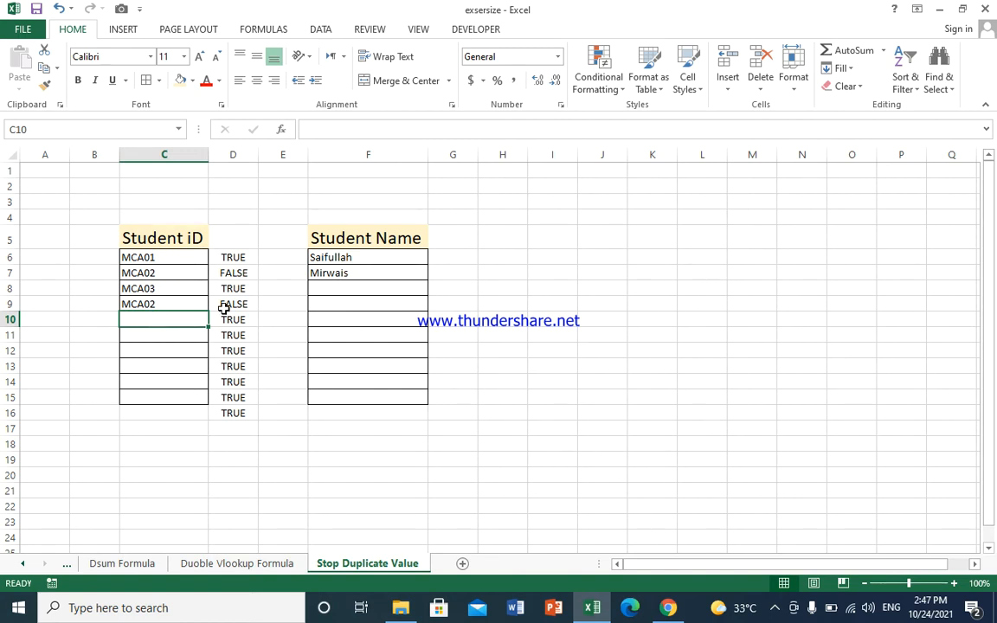
# Copy the full formula text =COUNTIFS($C$6:$C$15,C6)<=1 from cell D6
pyautogui.click(234, 258)
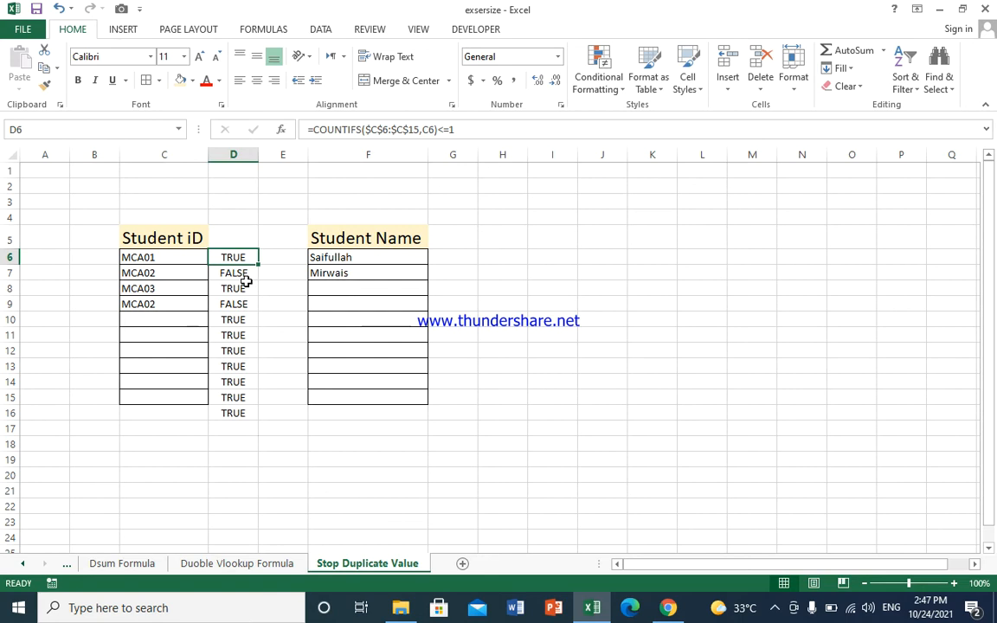
pyautogui.press('F2')
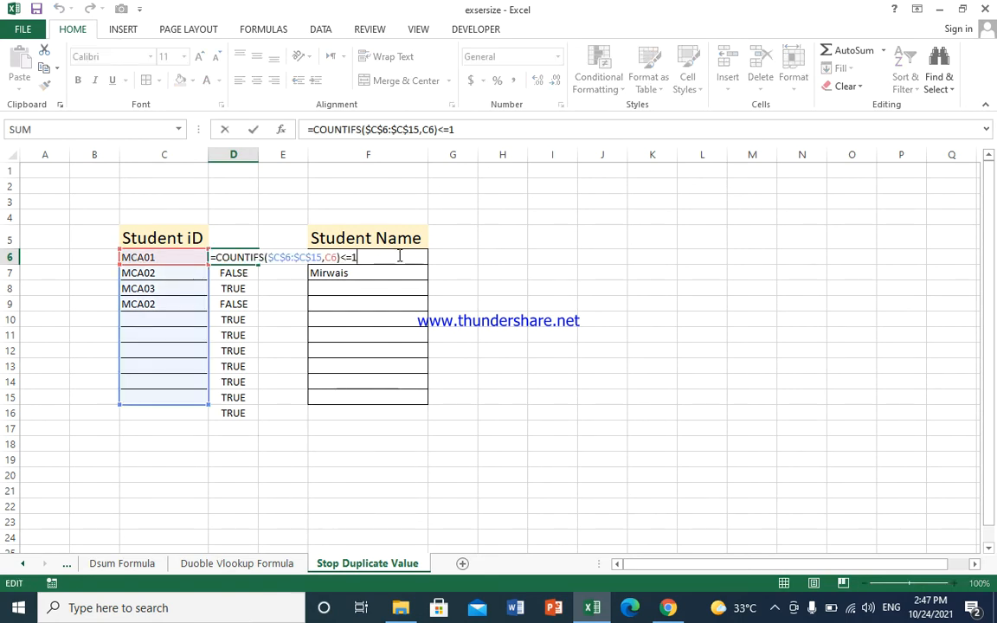
pyautogui.moveTo(347, 257); pyautogui.dragTo(208, 260)
pyautogui.hotkey('ctrl', 'c')
pyautogui.click(56, 67)
pyautogui.click(56, 88)
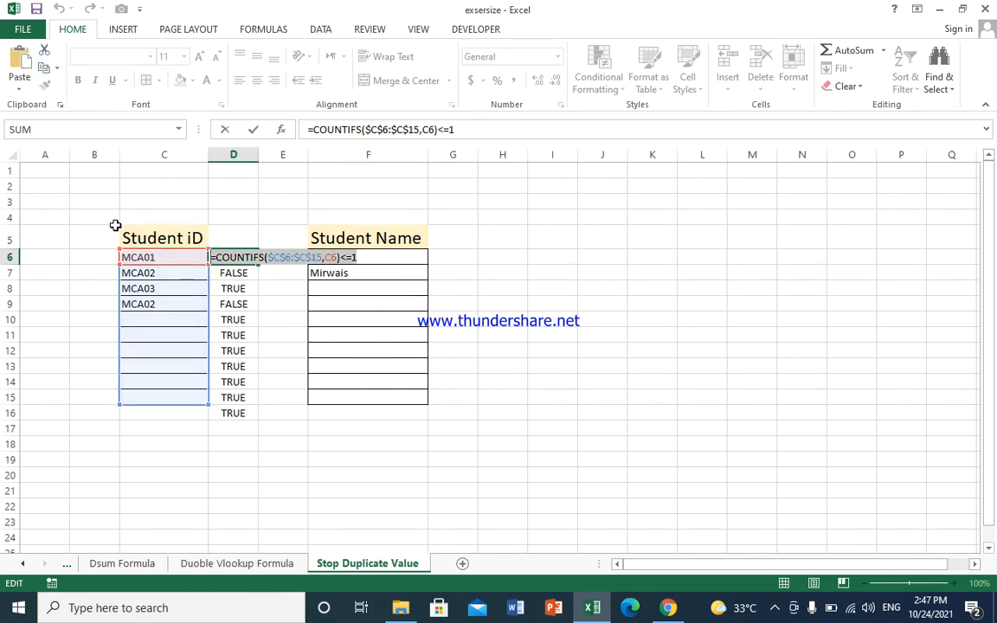
# Set data validation on the student ID cells C6:C15 to Custom with the copied formula =COUNTIFS($C$6:$C$15,C6)<=1
pyautogui.press('Escape')
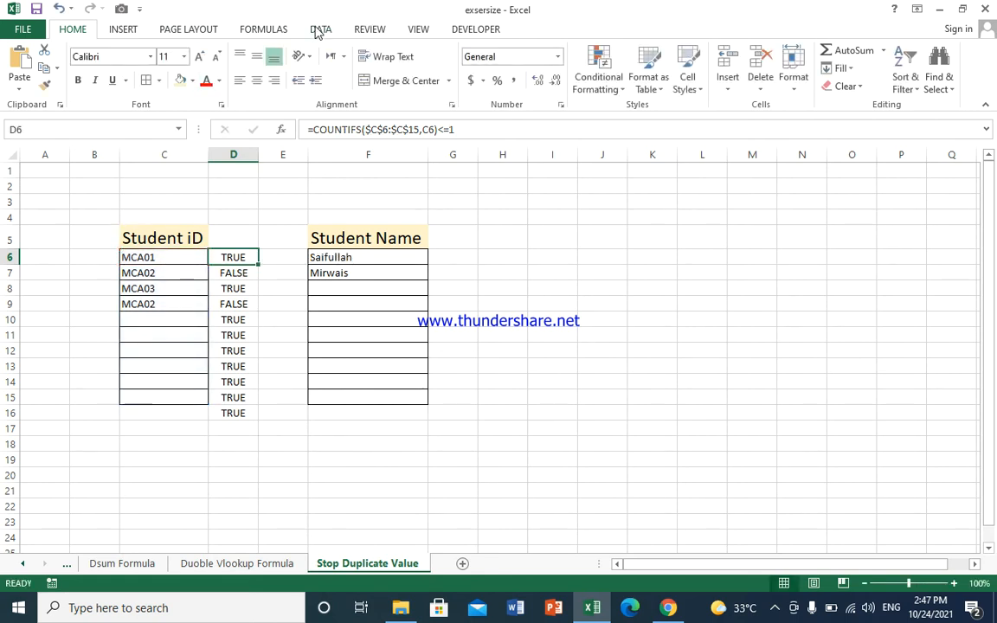
pyautogui.moveTo(167, 262); pyautogui.dragTo(168, 390)
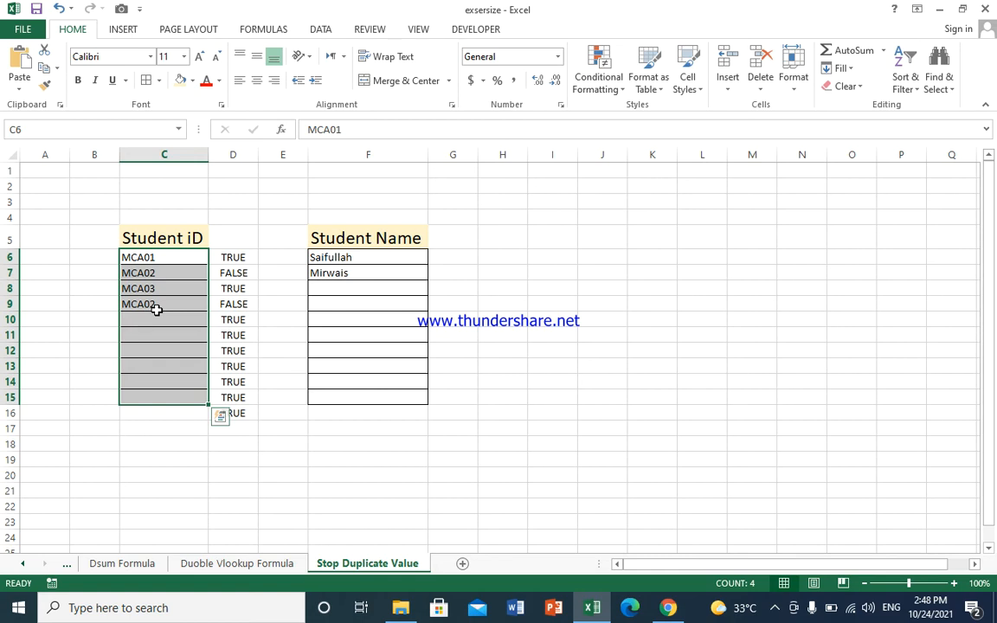
pyautogui.click(329, 30)
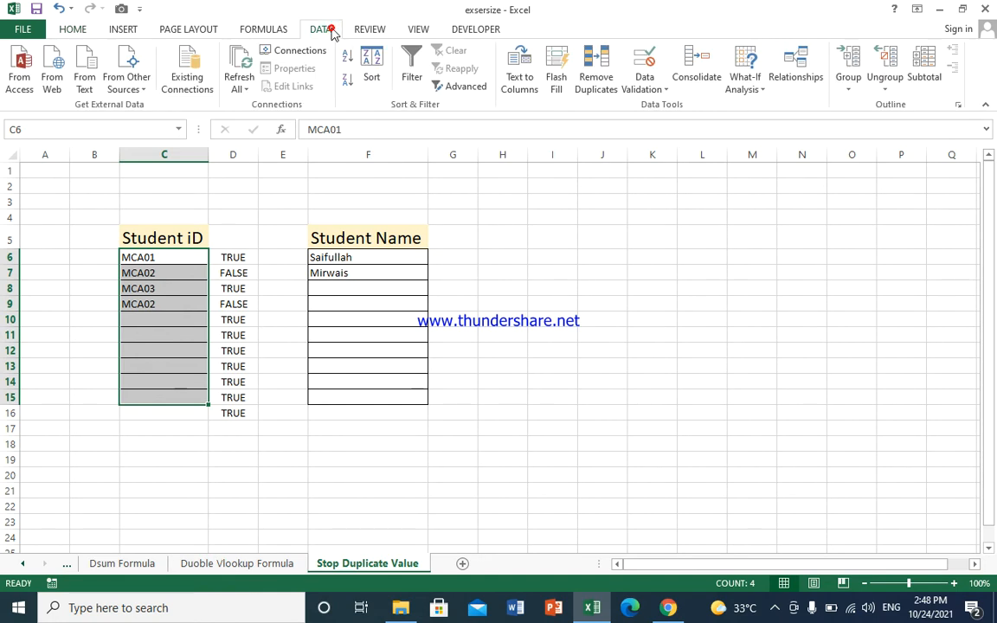
pyautogui.click(642, 89)
pyautogui.click(655, 103)
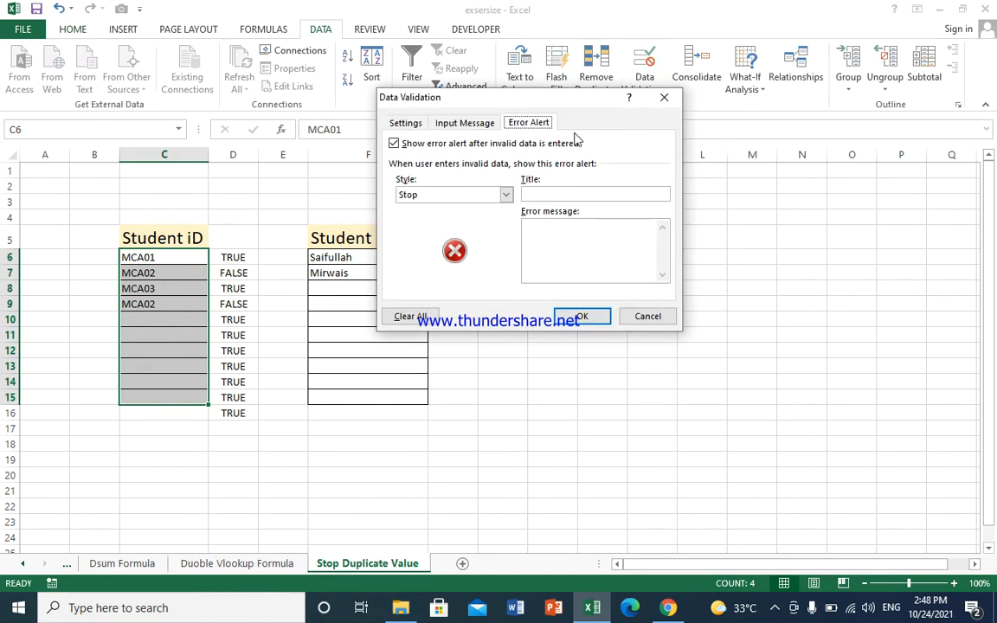
pyautogui.click(407, 123)
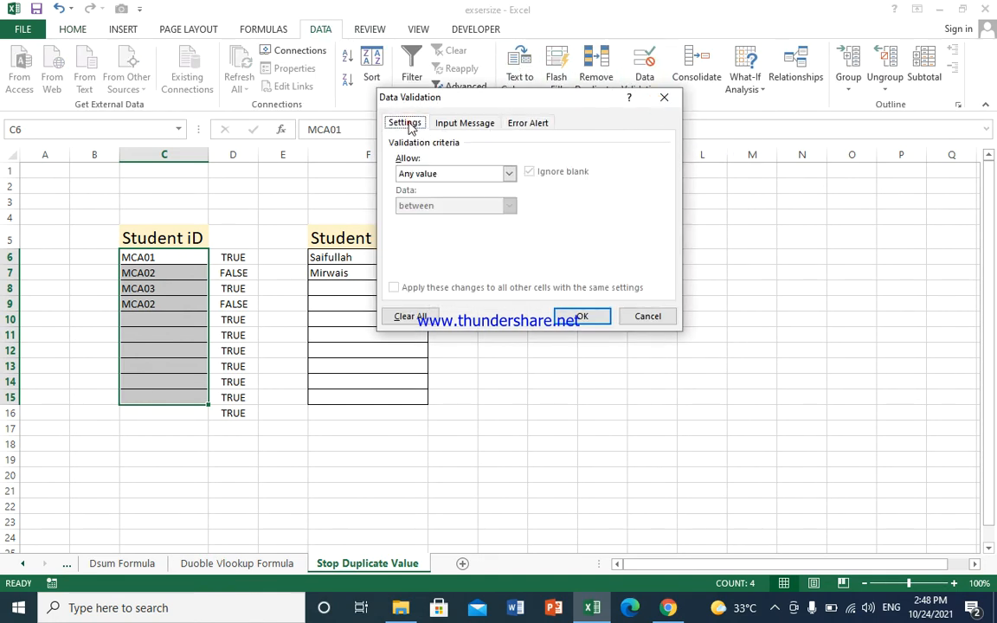
pyautogui.click(509, 174)
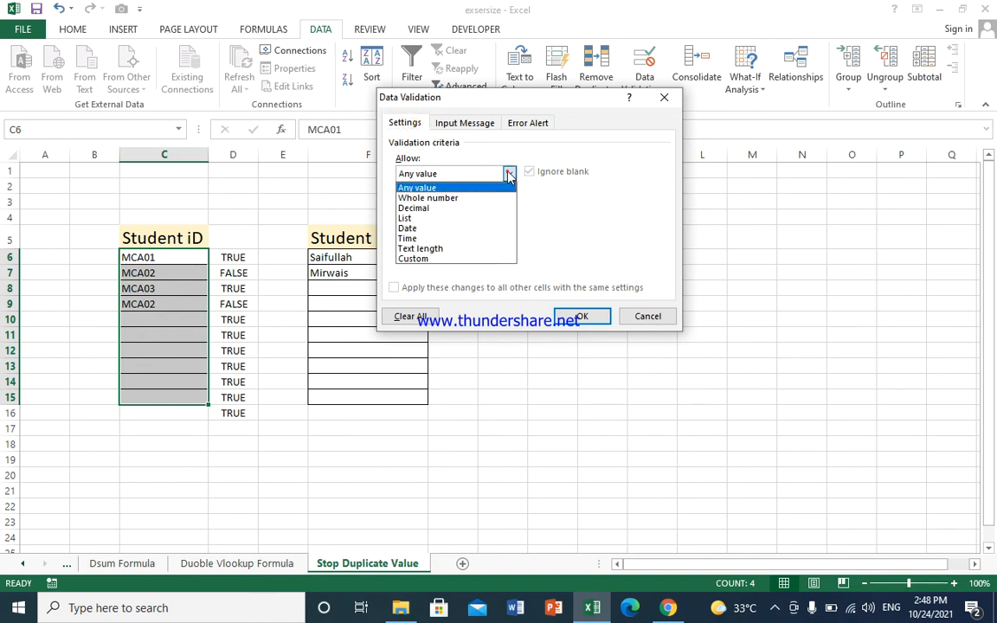
pyautogui.click(433, 259)
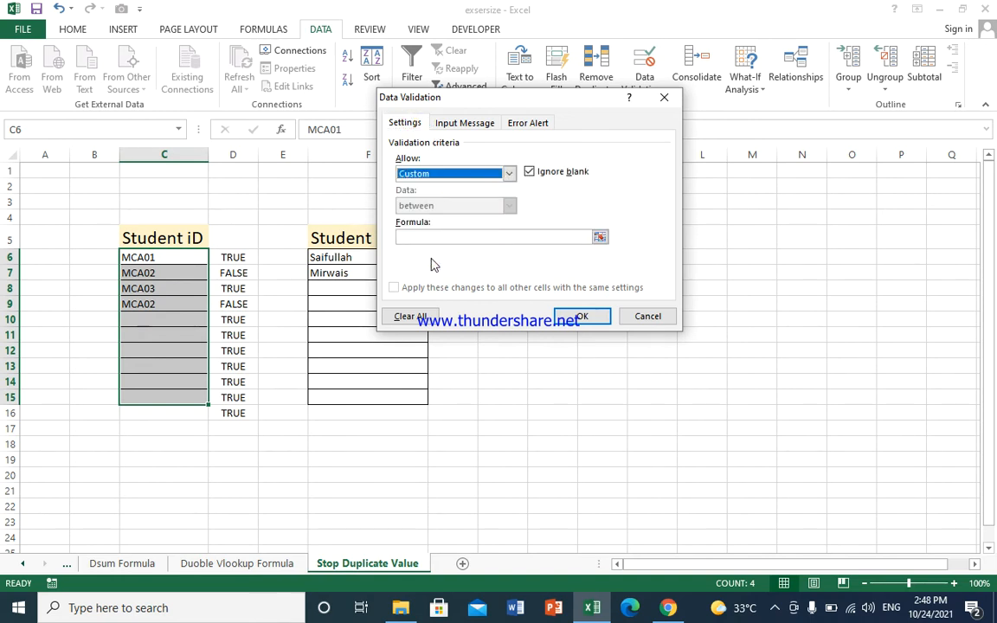
pyautogui.click(413, 237)
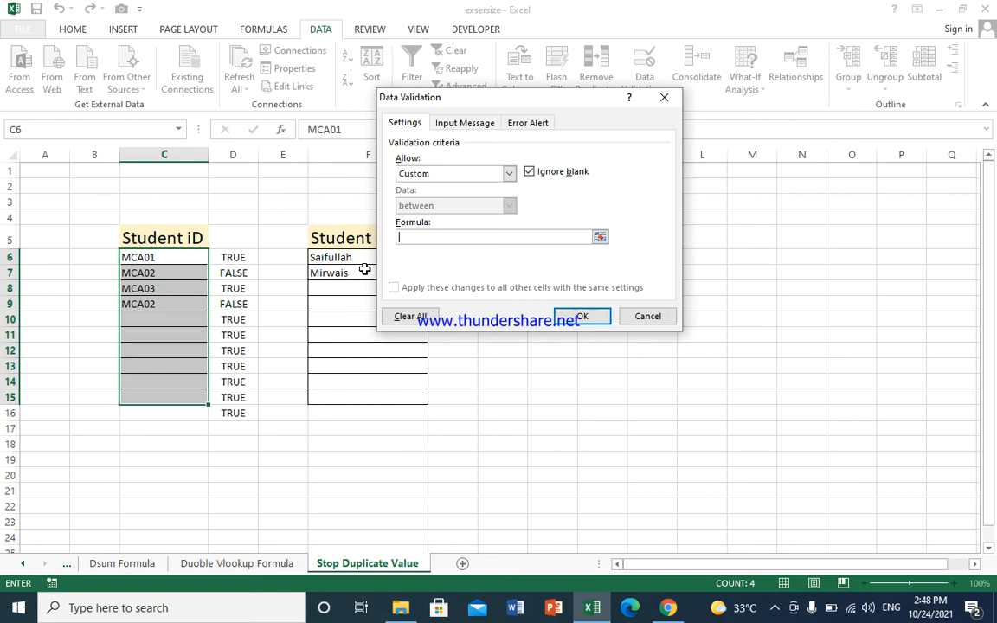
pyautogui.hotkey('ctrl', 'v')
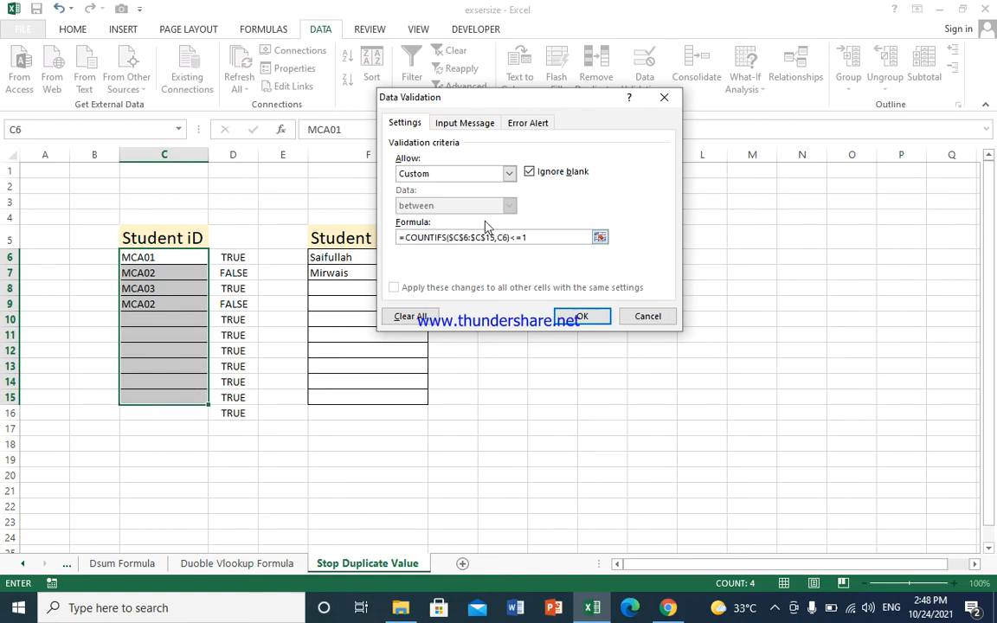
# Title the validation rule's Stop-style error alert "Stop Duplicat Value"
pyautogui.click(525, 124)
pyautogui.click(571, 194)
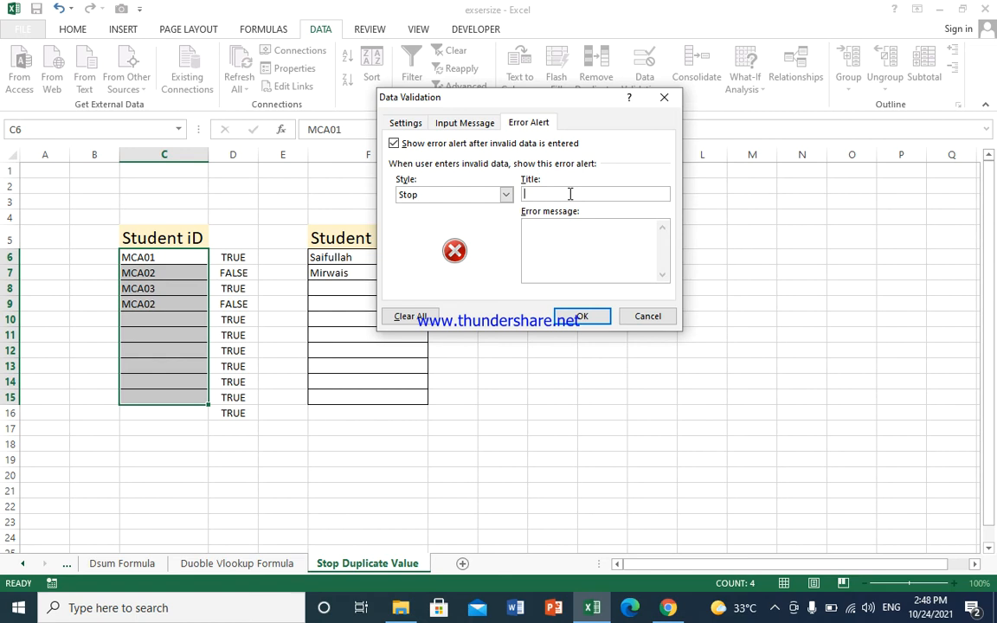
pyautogui.write('Stop Duplicate')
pyautogui.press('BackSpace')
pyautogui.press('BackSpace')
pyautogui.write('Value')
# Set the alert's error message to "you have Enter Duplicat Id" and apply the validation rule
pyautogui.click(527, 226)
pyautogui.write('you have h')
pyautogui.press('BackSpace')
pyautogui.press('BackSpace')
pyautogui.write('Enter Duplicat ')
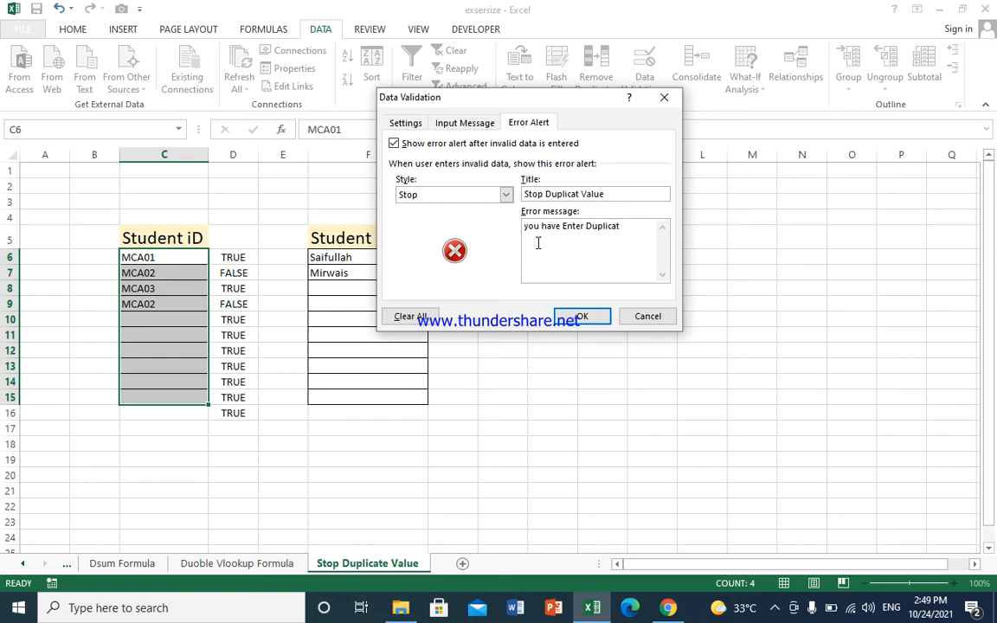
pyautogui.write('Id')
pyautogui.click(576, 319)
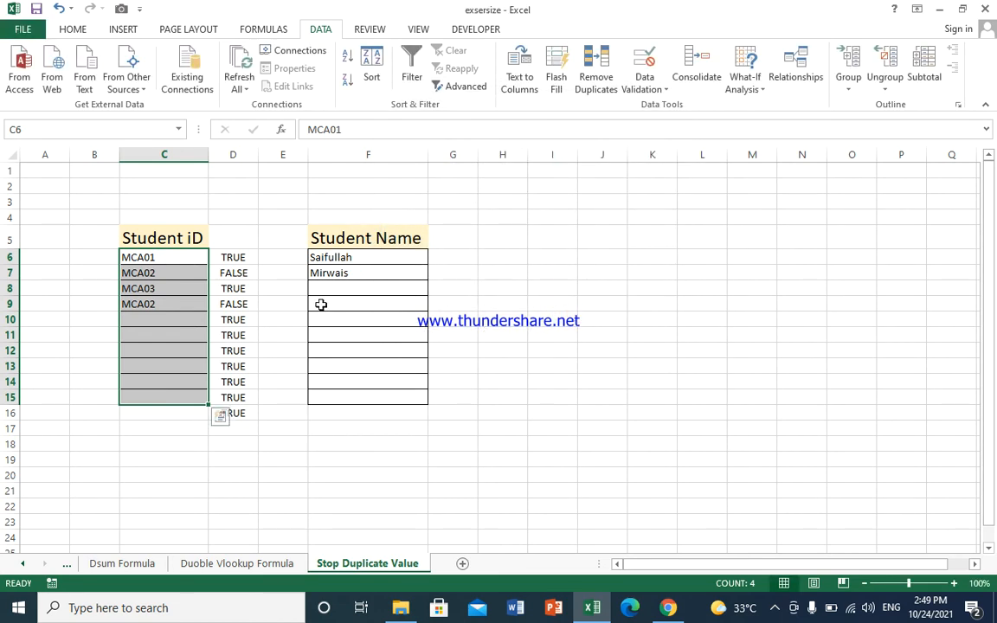
# Delete the helper formulas beside the student IDs in column D, from D6 down
pyautogui.moveTo(225, 258); pyautogui.dragTo(214, 418)
pyautogui.press('Delete')
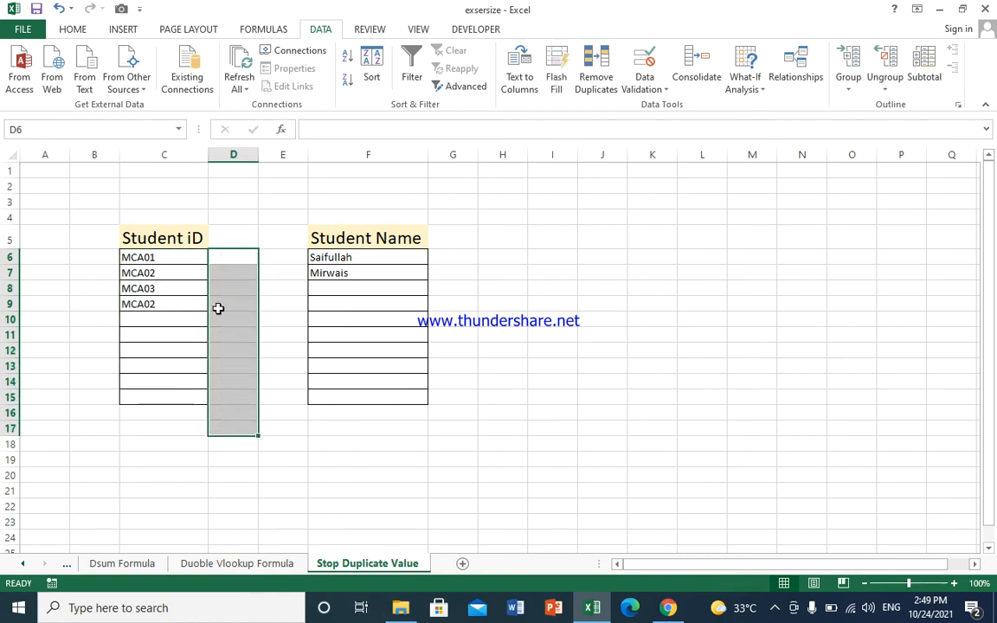
pyautogui.click(223, 258)
# Clear the duplicate student ID from cell C9
pyautogui.click(169, 319)
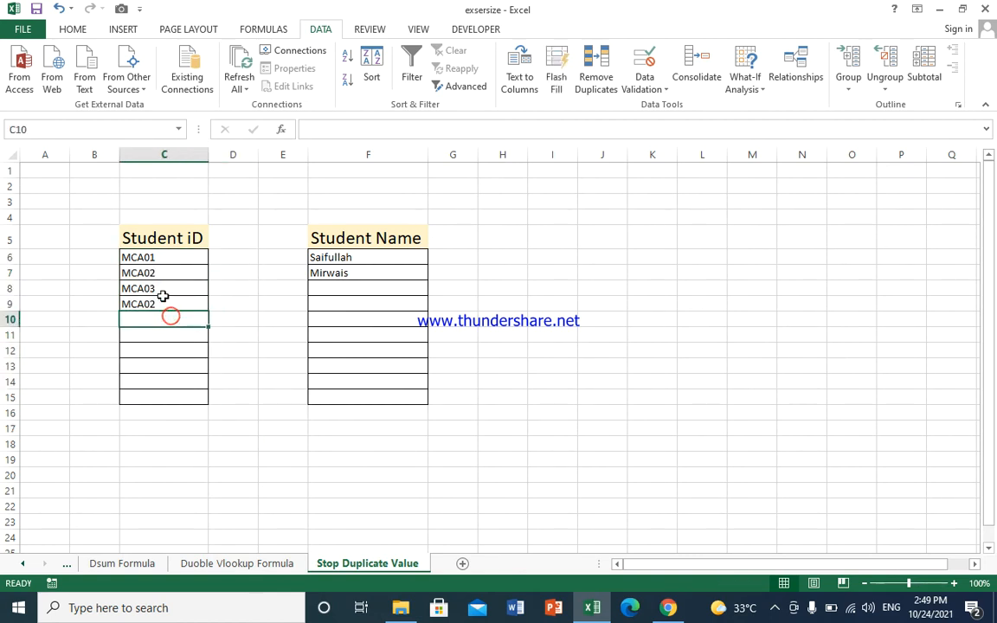
pyautogui.click(172, 303)
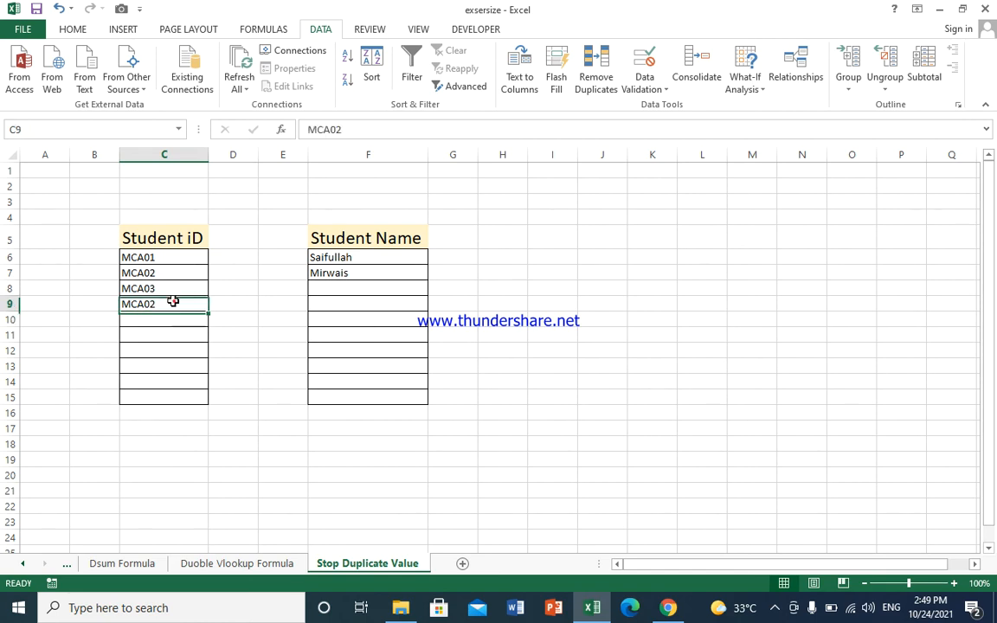
pyautogui.press('BackSpace')
pyautogui.click(168, 321)
# Try to enter the student ID from C6 again in C9 to test the validation, and cancel the entry
pyautogui.click(153, 299)
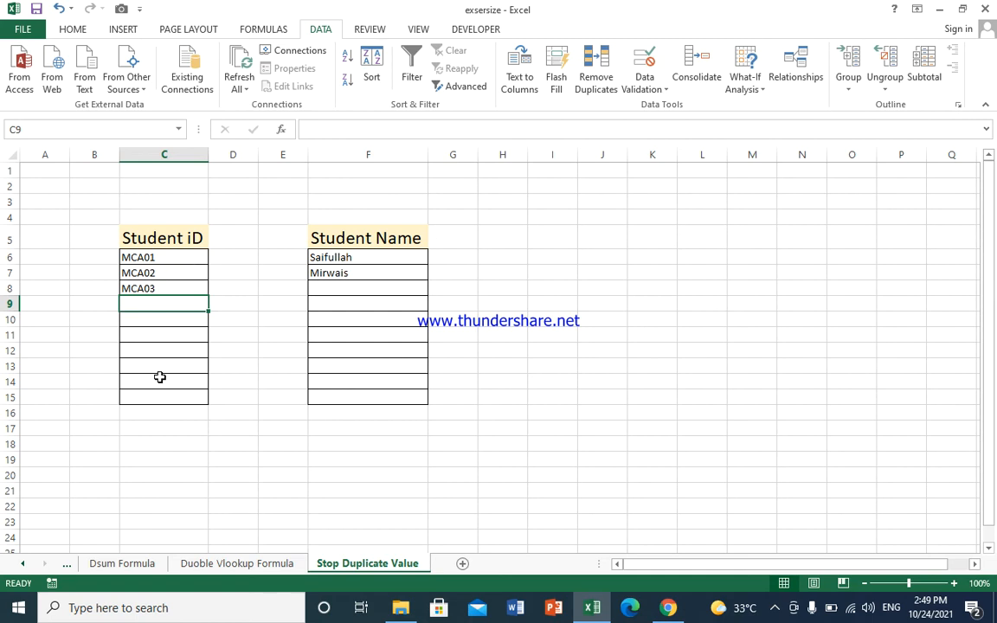
pyautogui.write('m')
pyautogui.press('BackSpace')
pyautogui.write('m')
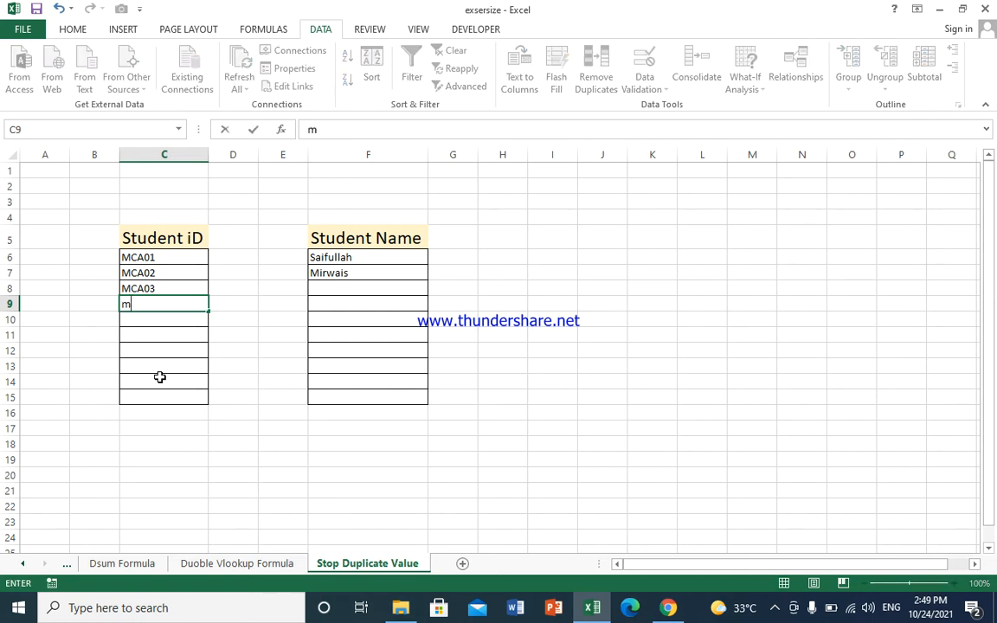
pyautogui.press('BackSpace')
pyautogui.write('Mc')
pyautogui.press('BackSpace')
pyautogui.write('CA01')
pyautogui.press('Return')
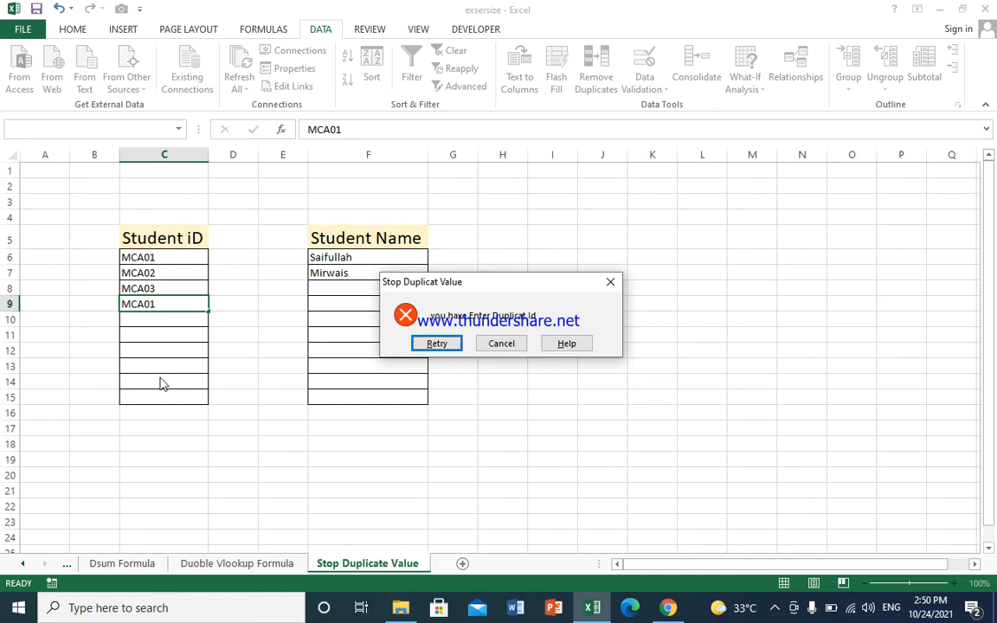
pyautogui.click(511, 345)
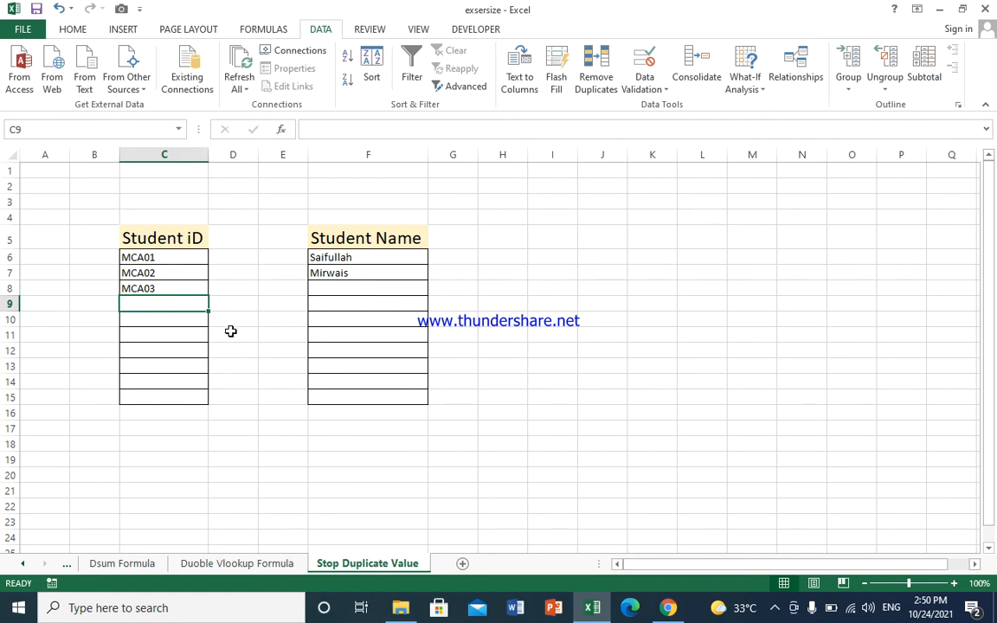
# Enter the next unused student ID of the sequence in C9
pyautogui.write('MCA0')
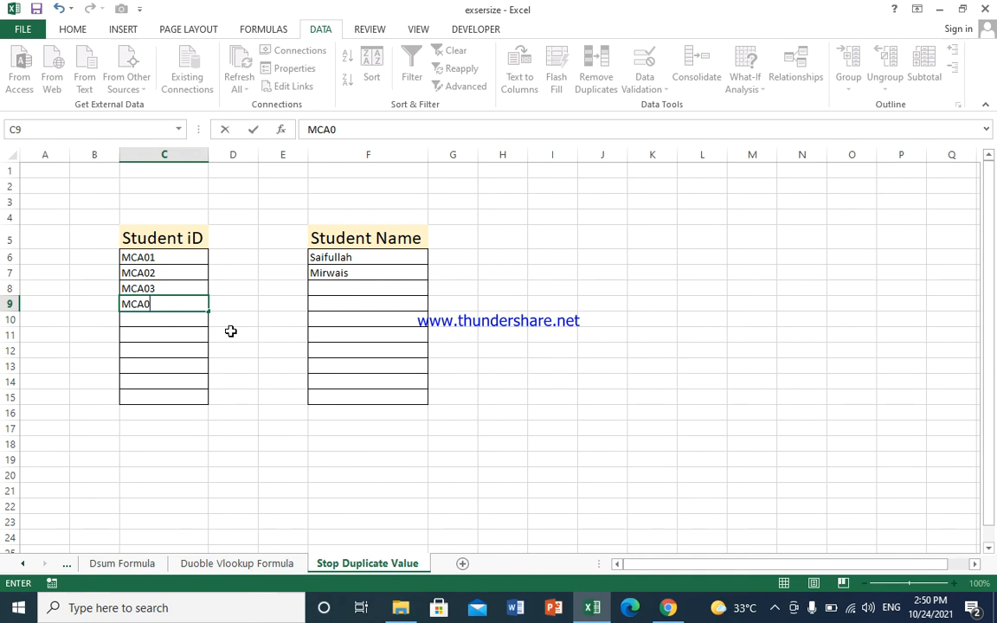
pyautogui.write('4')
pyautogui.press('Return')
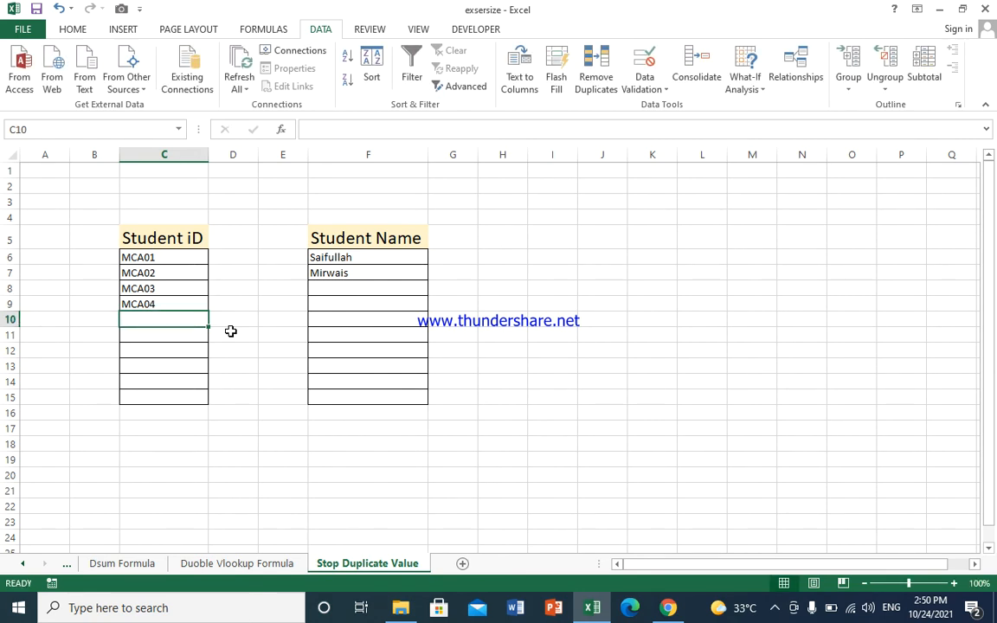
# Try to enter the student ID from C8 again in C10, and cancel the entry
pyautogui.write('MCA')
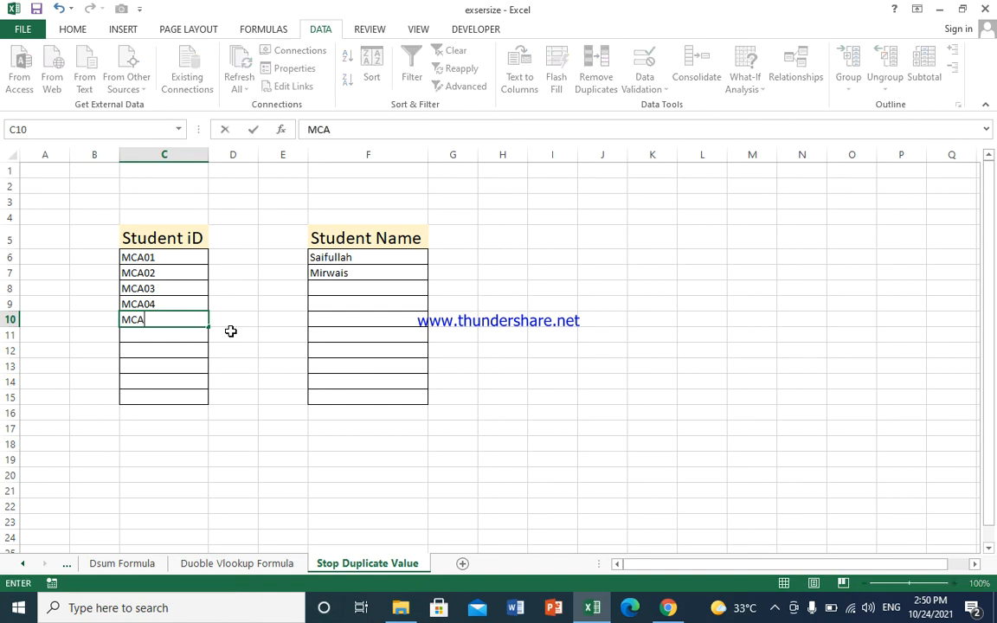
pyautogui.write('03')
pyautogui.press('Return')
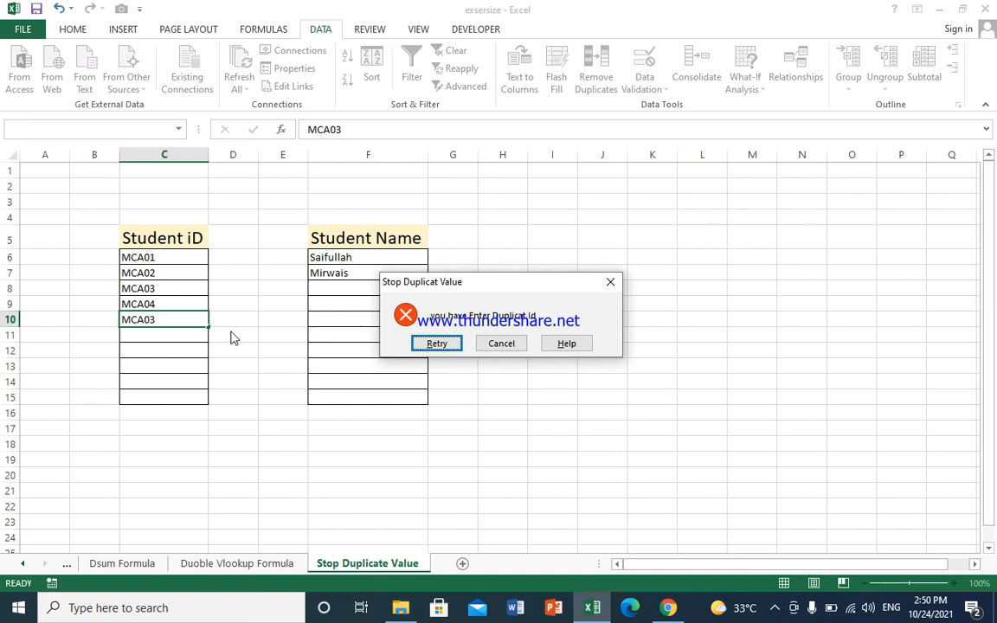
pyautogui.click(502, 344)
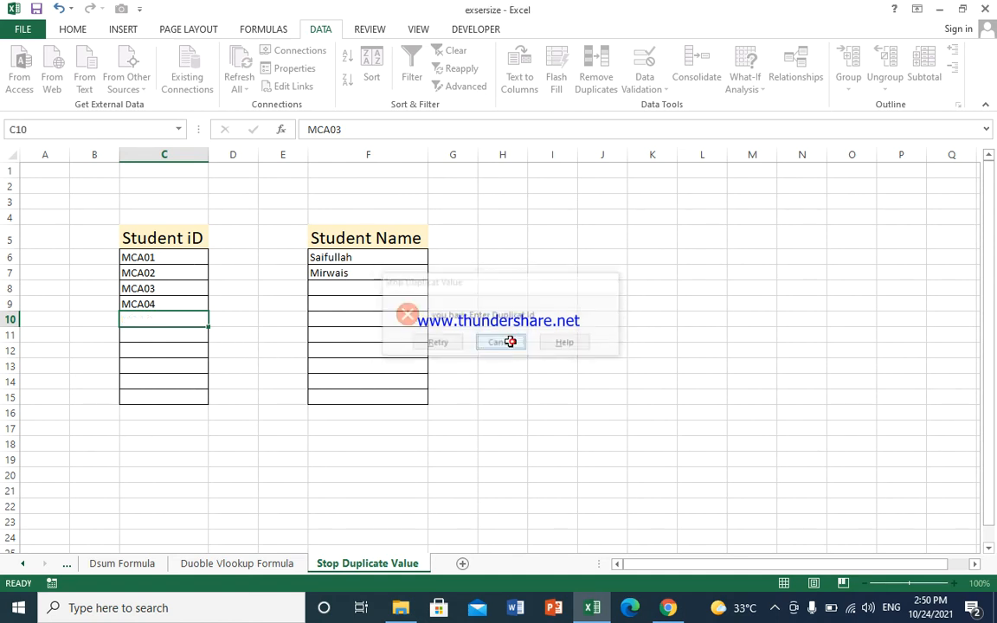
# Start a COUNTIFS formula in G6 beside the first student name, with the absolute range $F$6:$F$15
pyautogui.click(376, 262)
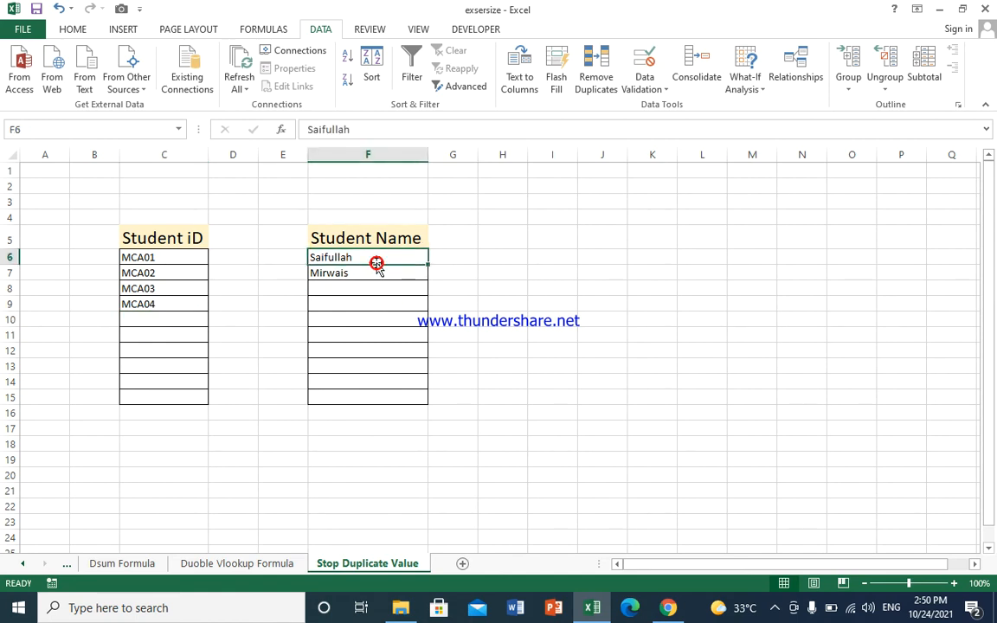
pyautogui.click(468, 261)
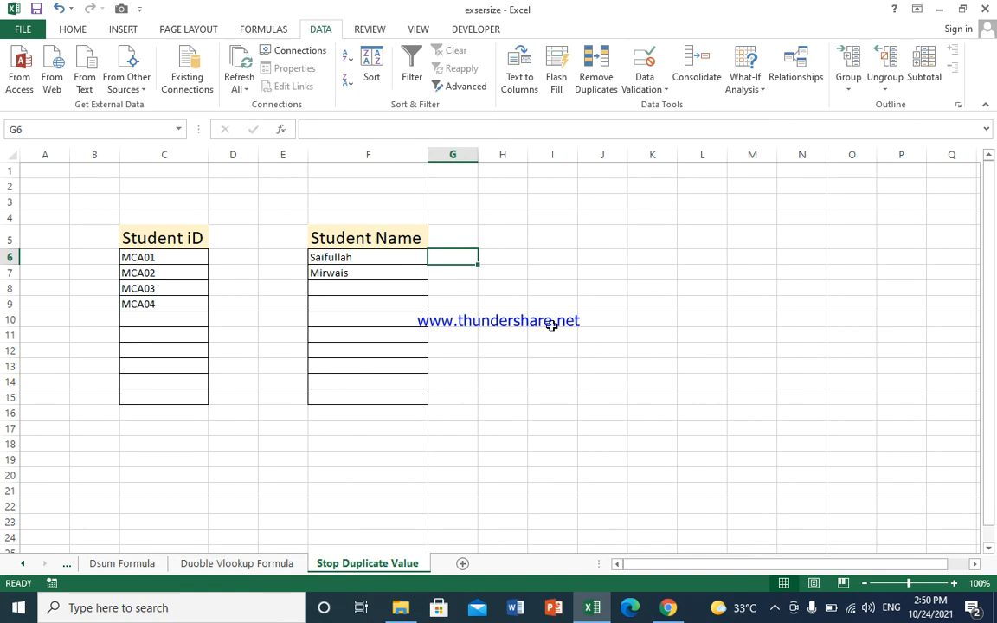
pyautogui.write('=CO')
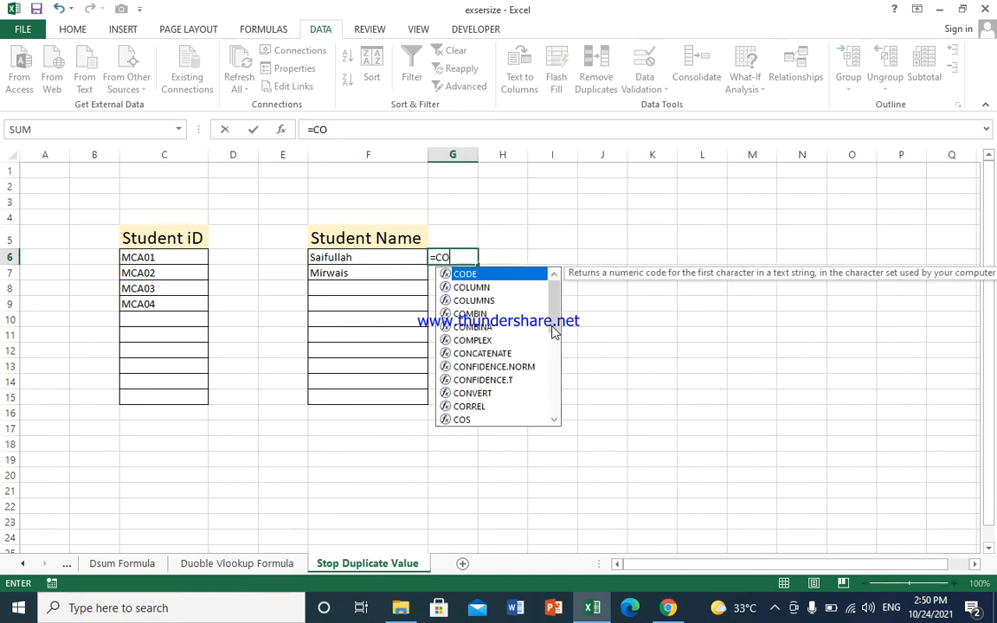
pyautogui.write('UNTIFS')
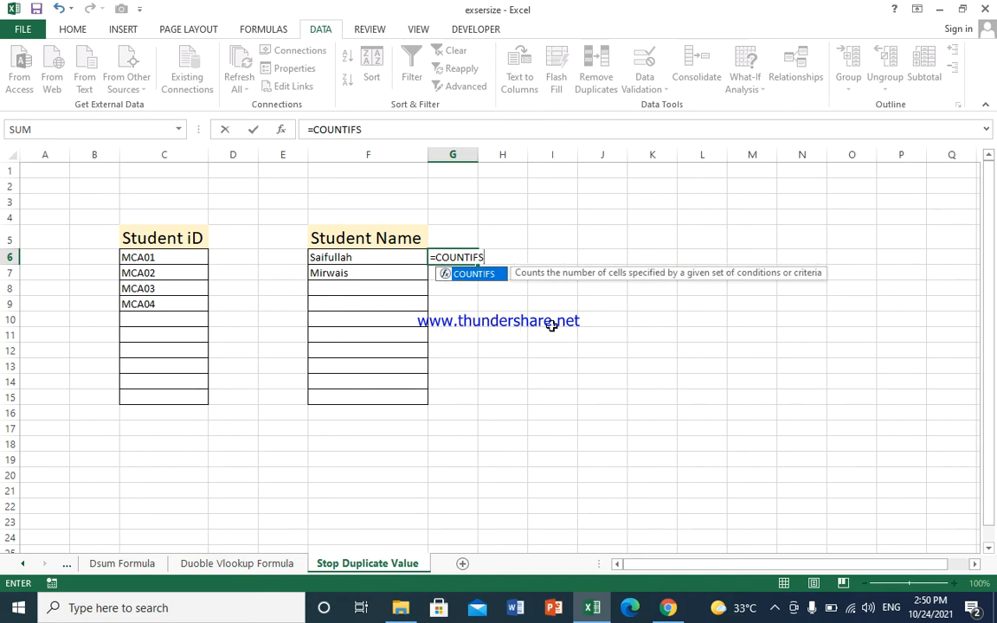
pyautogui.write('(')
pyautogui.press('Return')
pyautogui.press('Return')
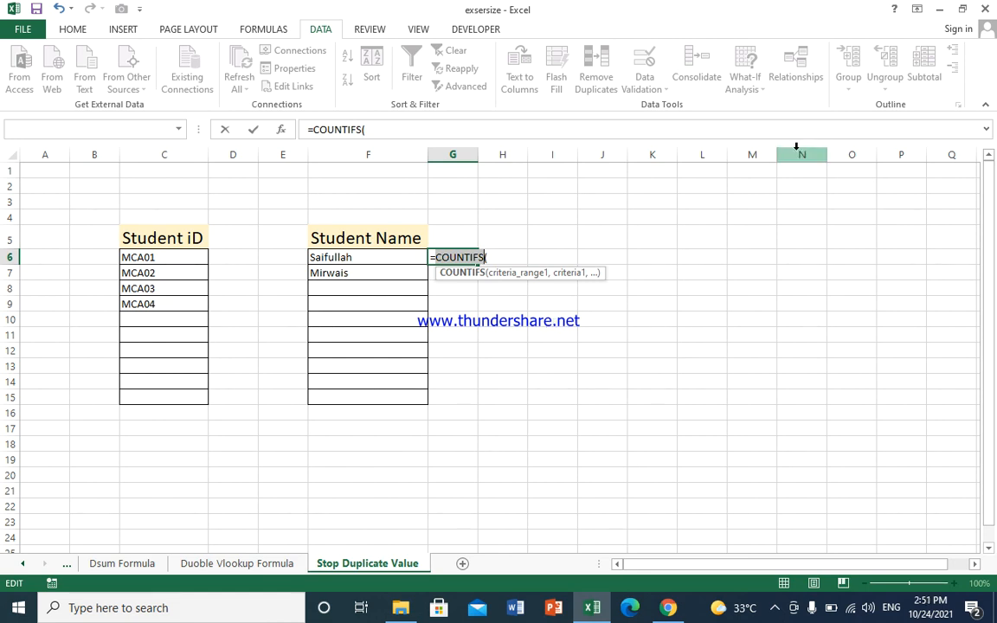
pyautogui.click(500, 260)
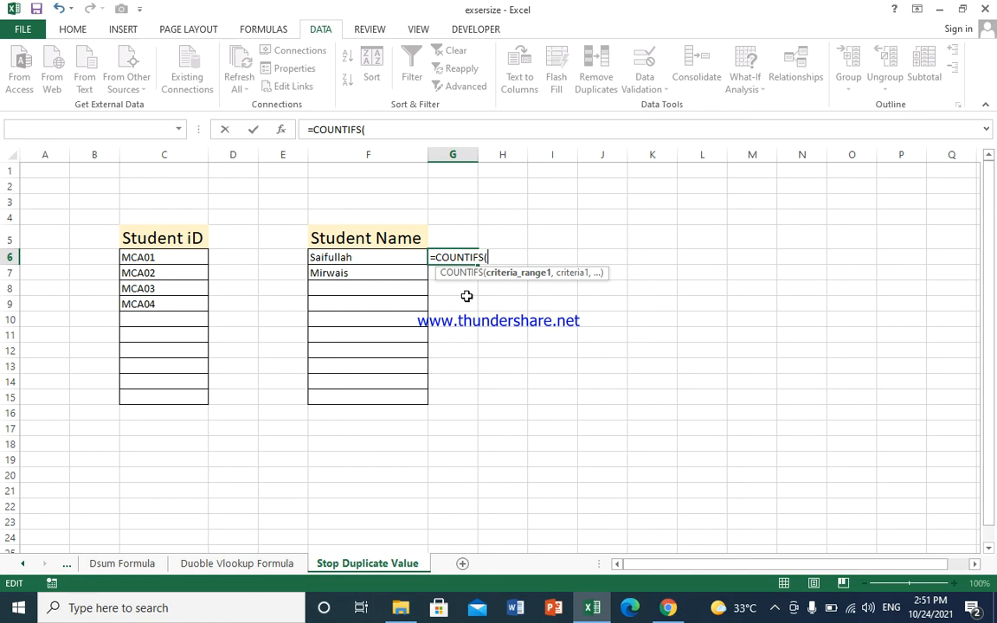
pyautogui.moveTo(382, 259); pyautogui.dragTo(391, 400)
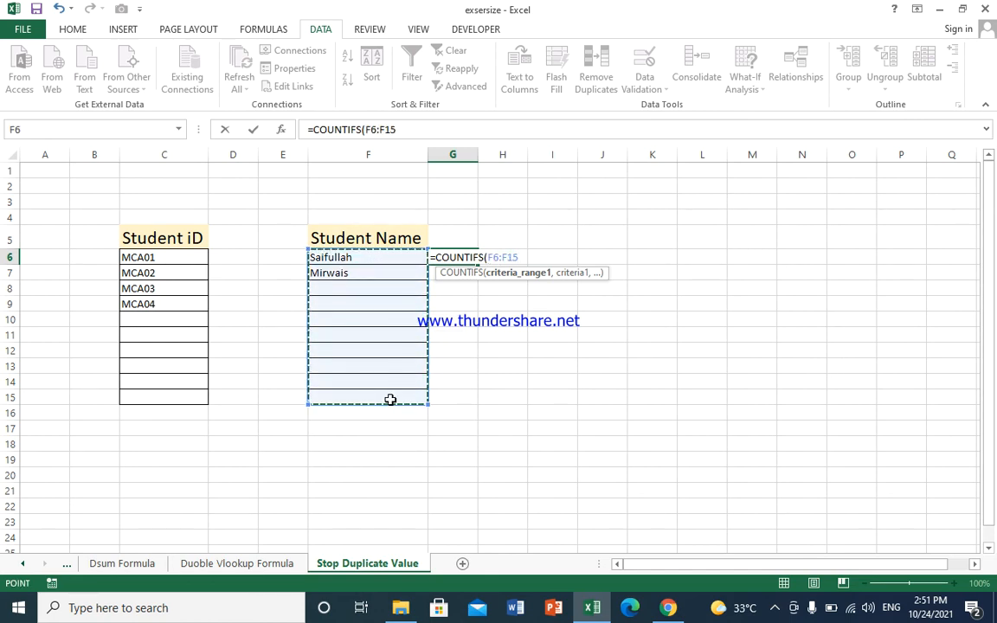
pyautogui.press('F4')
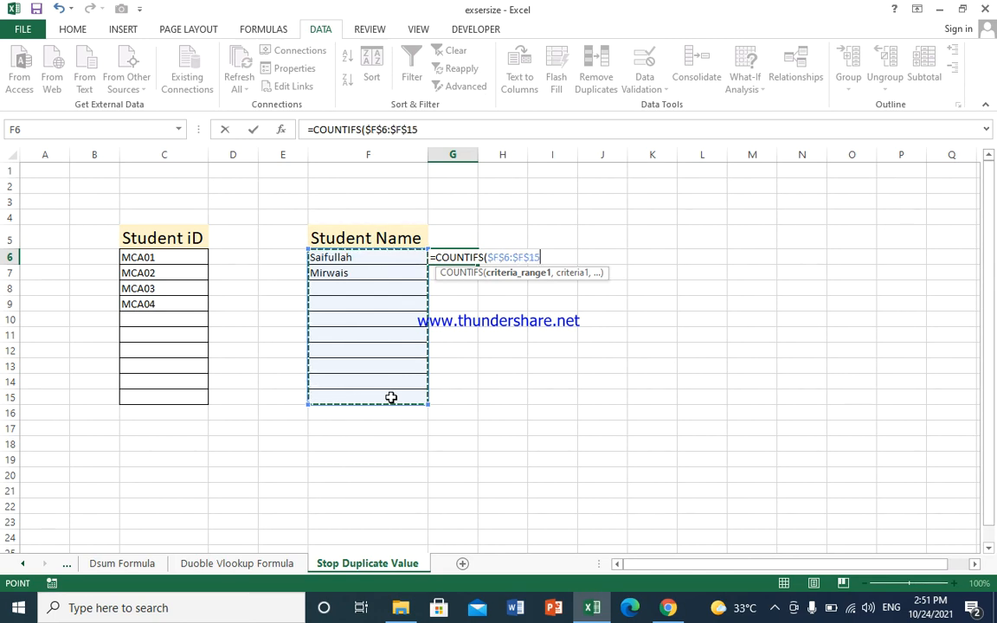
# Complete the G6 COUNTIFS formula with criterion F6 and the condition <=1, accepting the suggested correction
pyautogui.write(',')
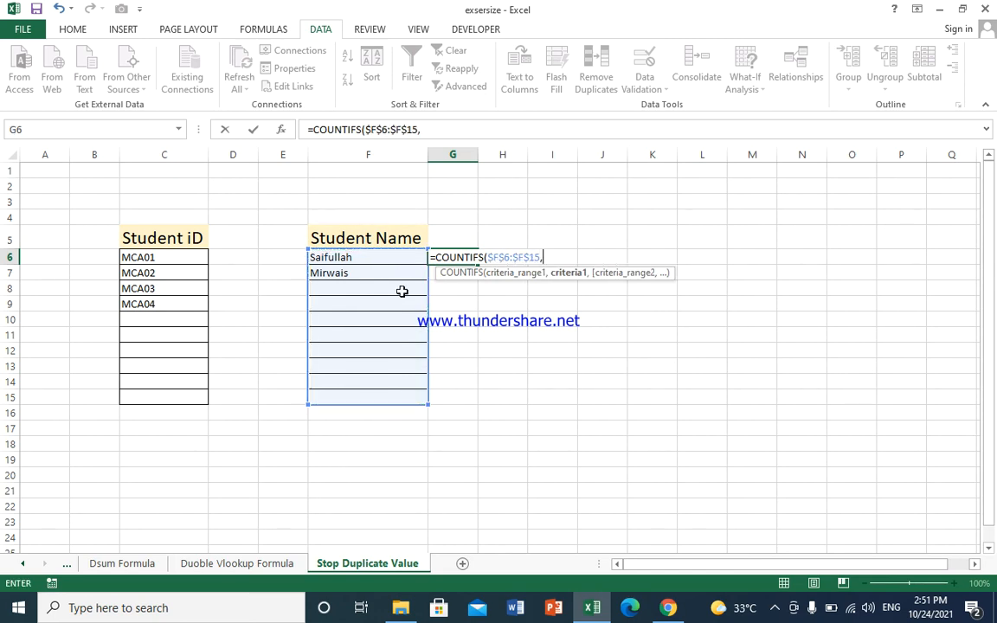
pyautogui.click(387, 259)
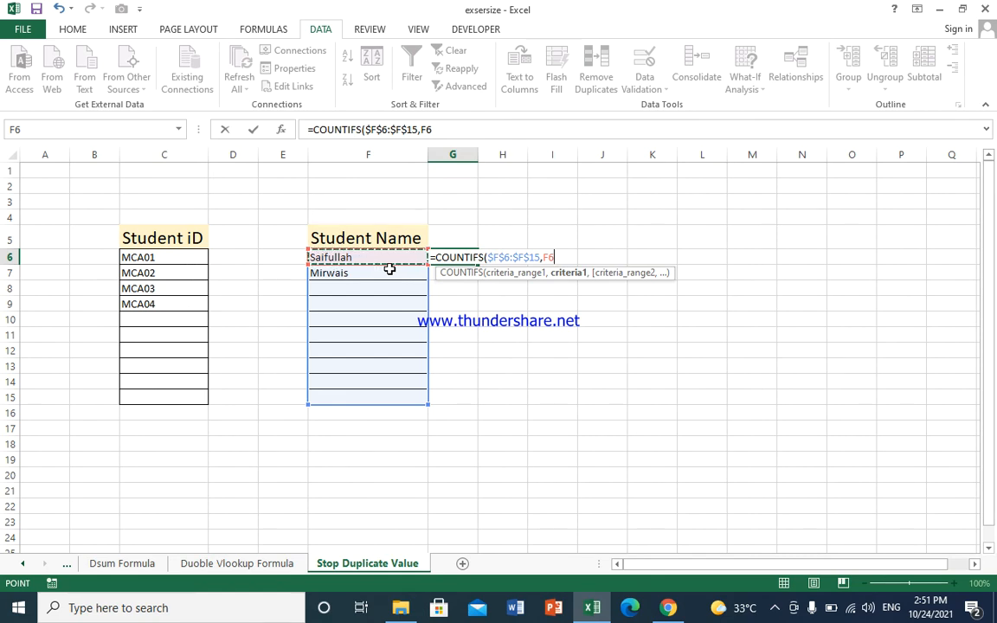
pyautogui.write(')')
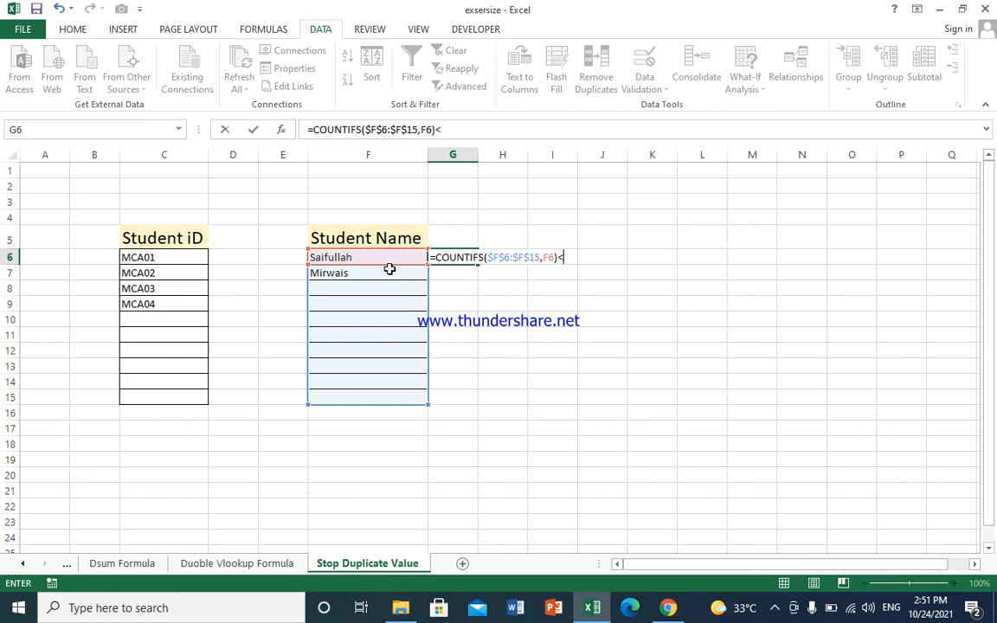
pyautogui.write('<=1)')
pyautogui.press('Return')
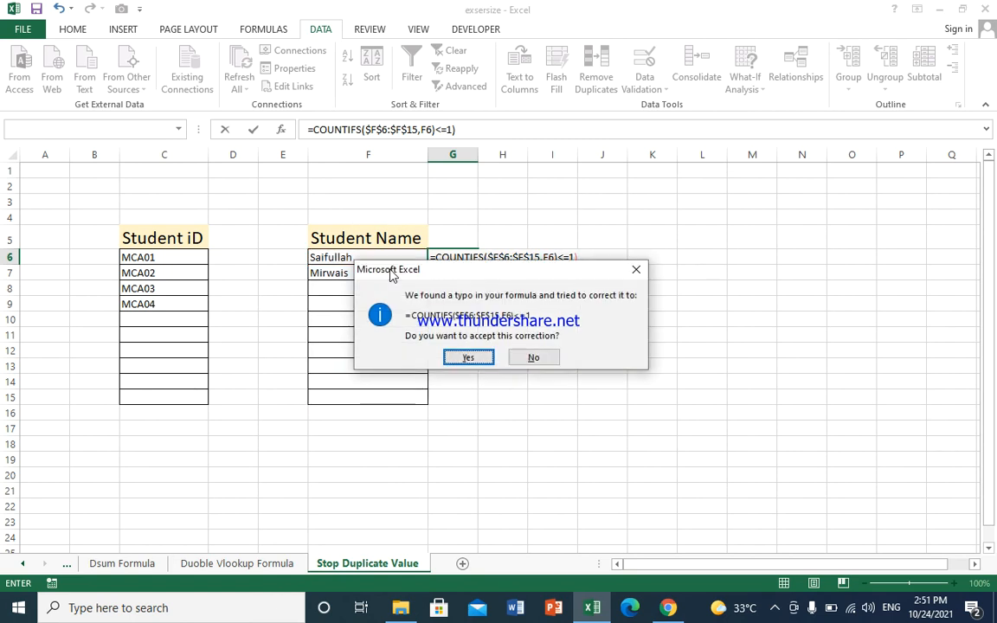
pyautogui.press('Return')
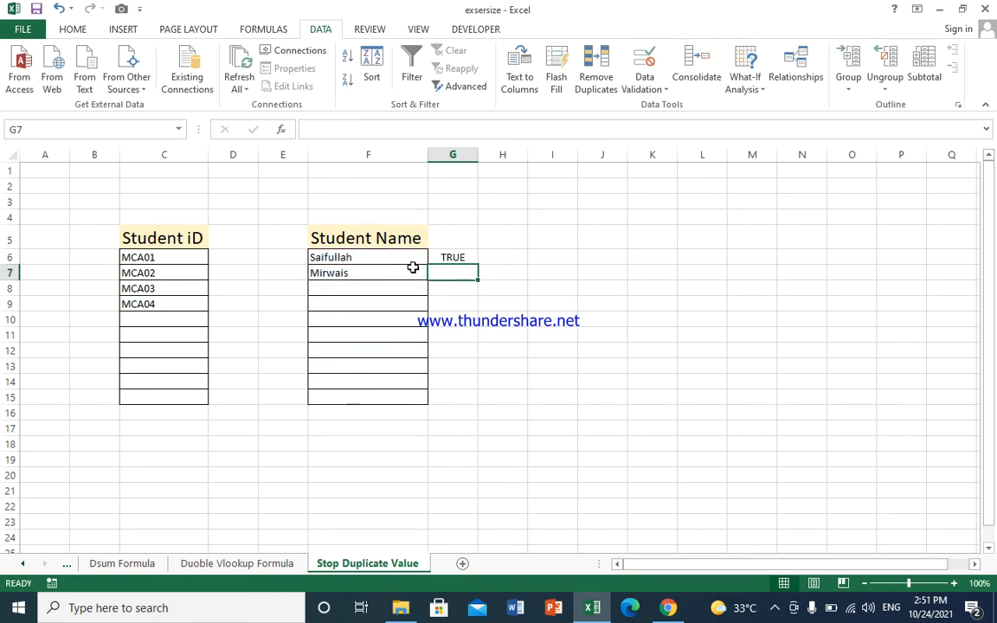
# Copy the full formula text of G6 and leave the cell unchanged
pyautogui.click(450, 257)
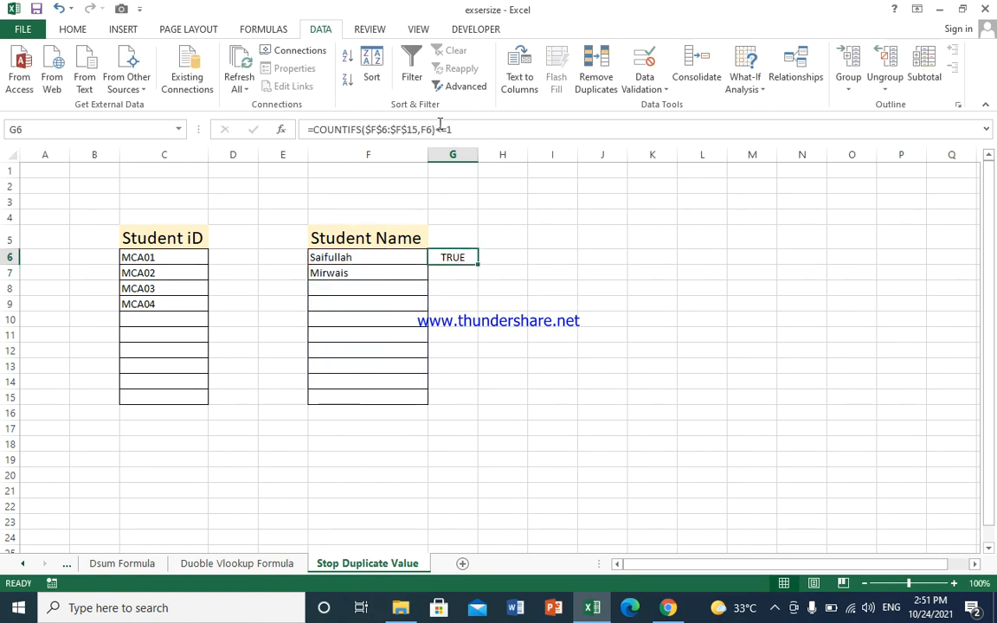
pyautogui.moveTo(460, 129); pyautogui.dragTo(282, 139)
pyautogui.hotkey('ctrl', 'c')
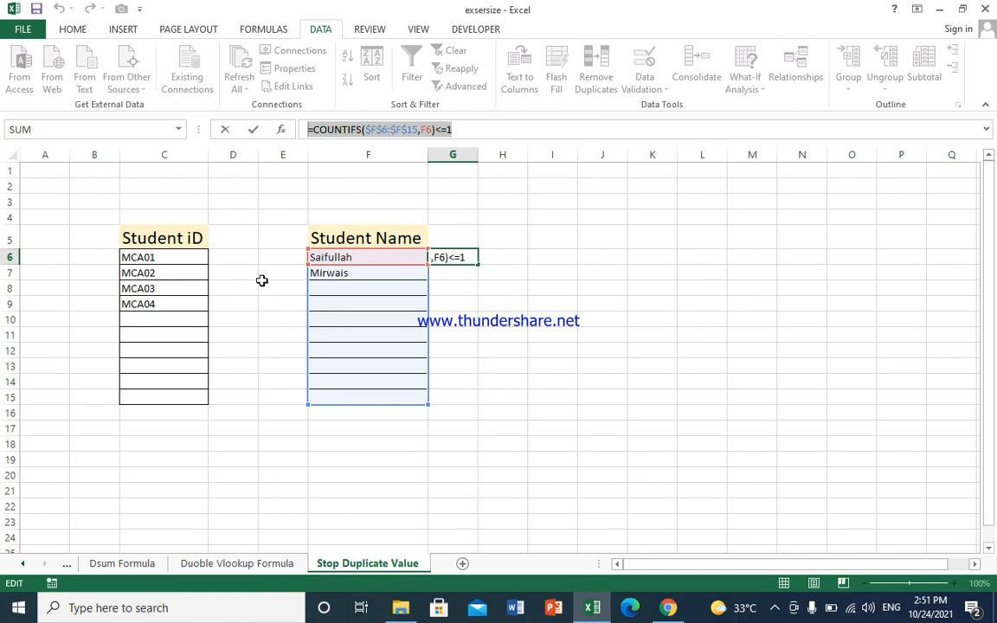
pyautogui.press('Escape')
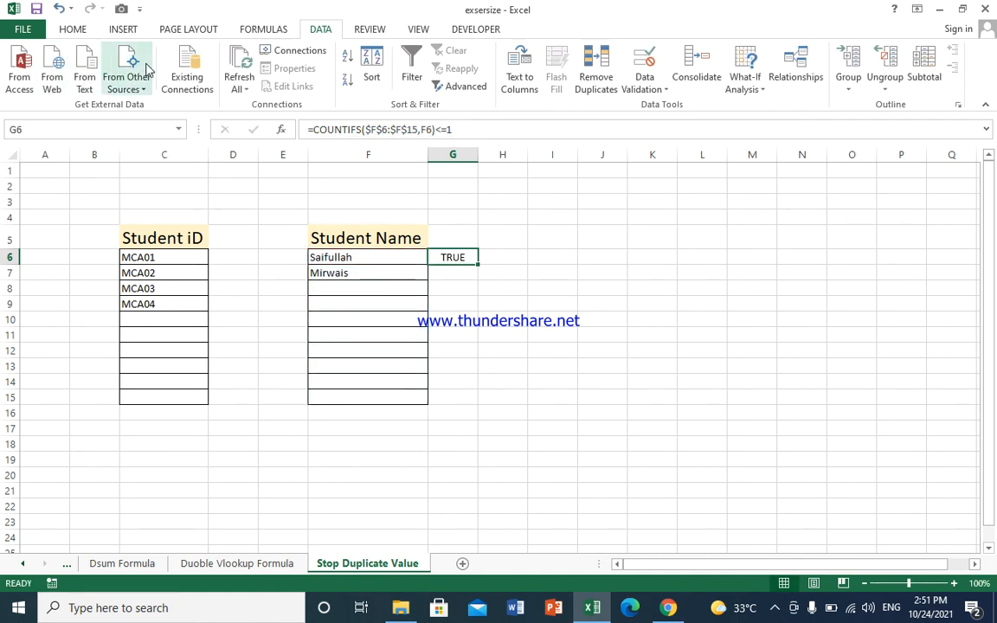
# Set G6's data validation to Custom with the copied formula =COUNTIFS($F$6:$F$15,F6)<=1
pyautogui.click(644, 90)
pyautogui.click(654, 106)
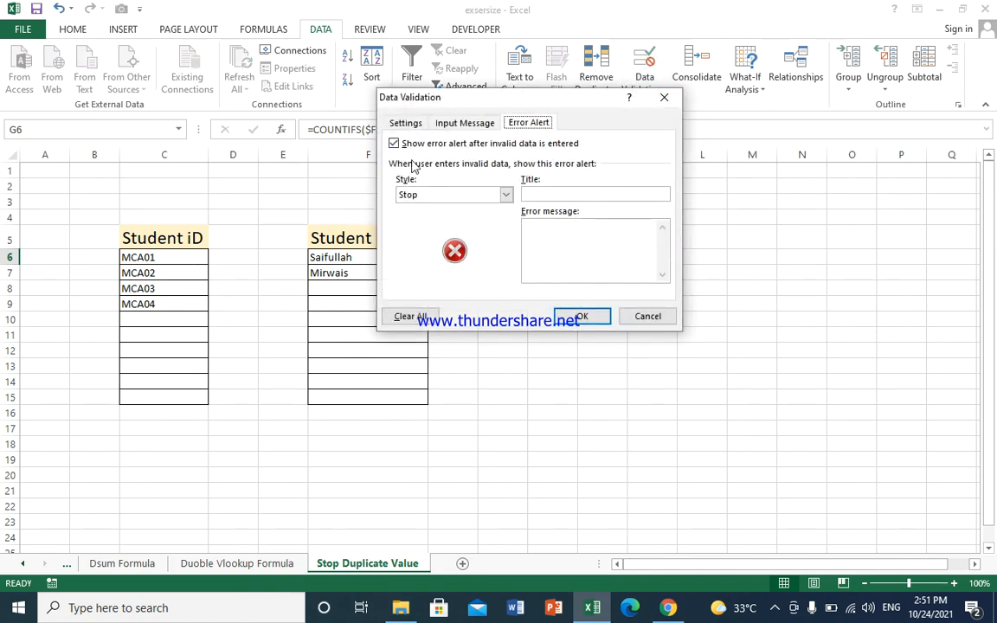
pyautogui.click(407, 123)
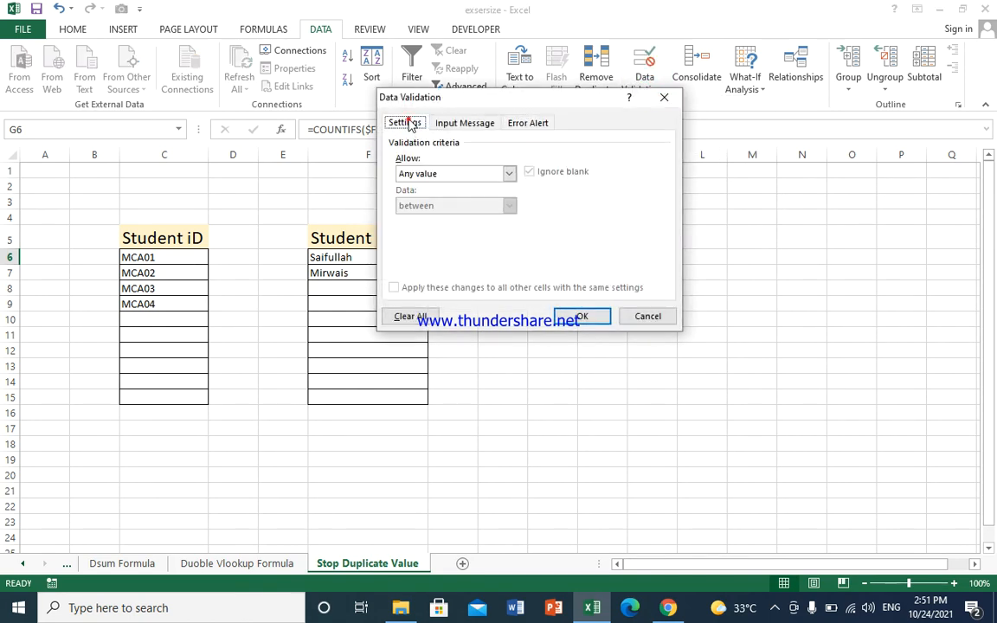
pyautogui.click(509, 173)
pyautogui.click(445, 257)
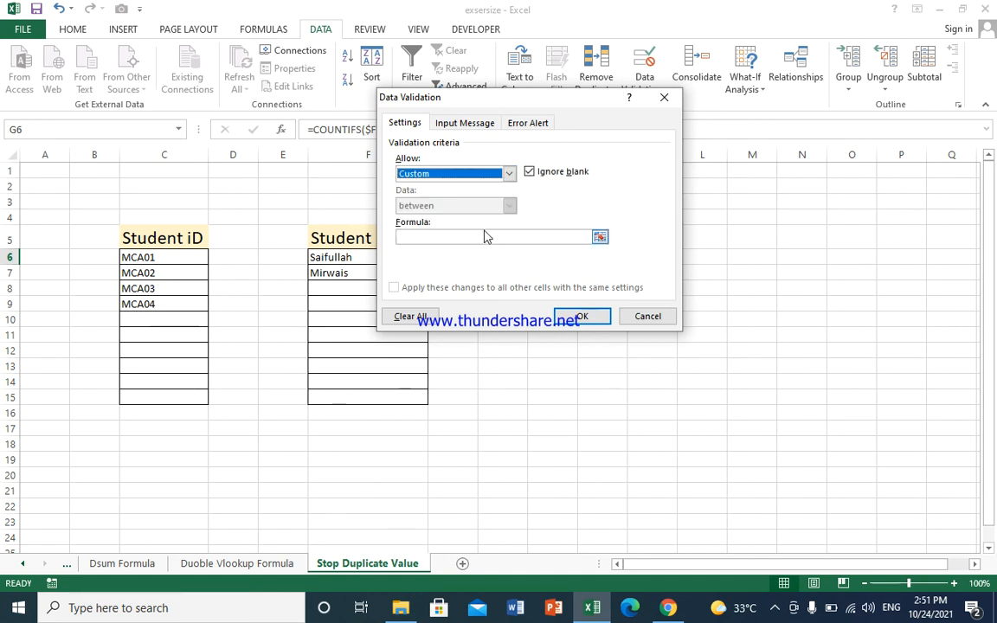
pyautogui.click(413, 237)
pyautogui.hotkey('ctrl', 'v')
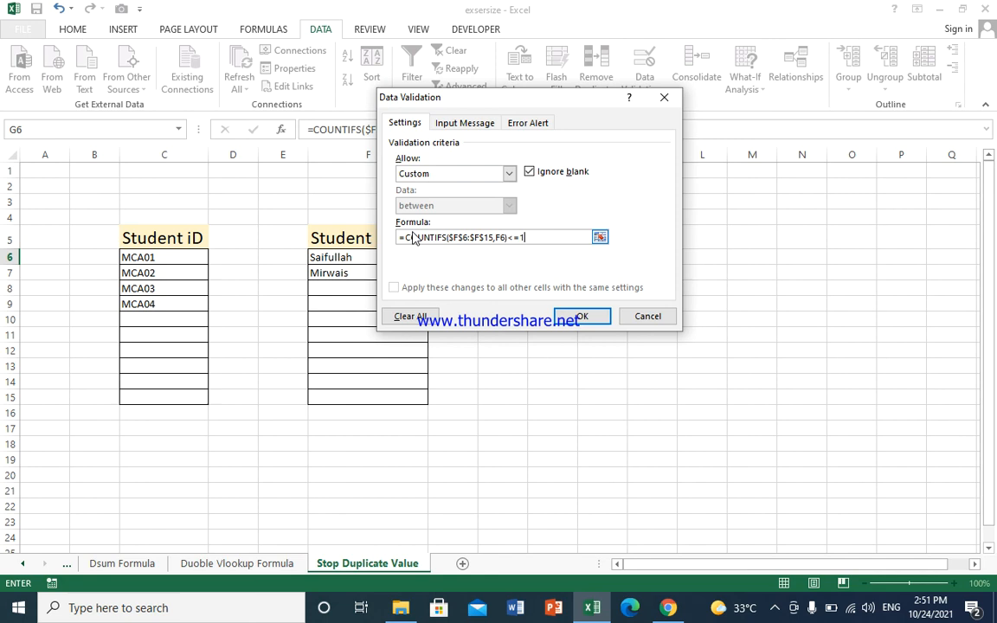
# Give G6's validation error alert the title "STOTP DUPLICAT VALUE"
pyautogui.click(528, 124)
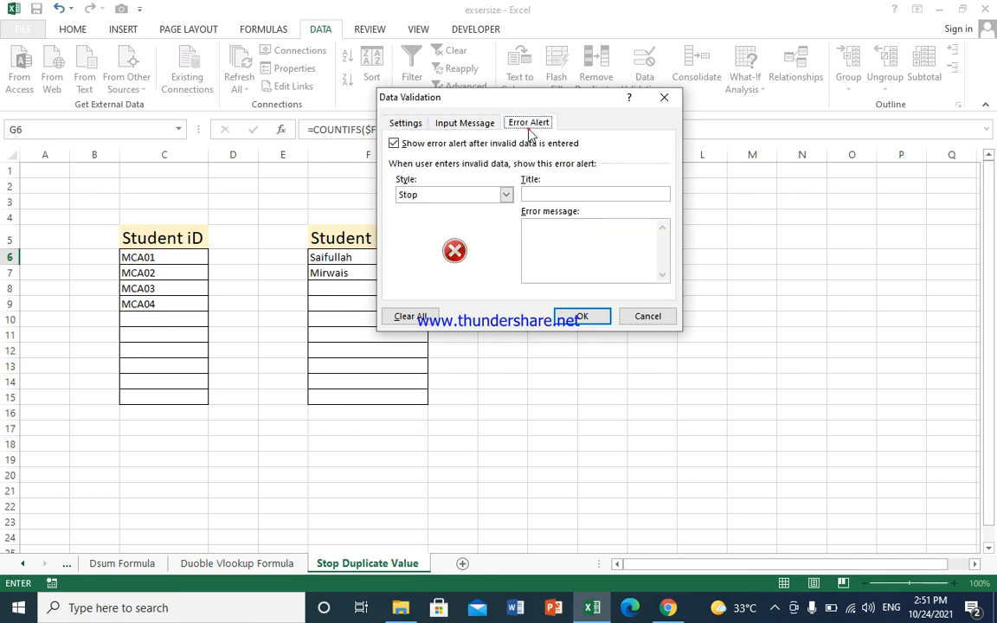
pyautogui.click(562, 195)
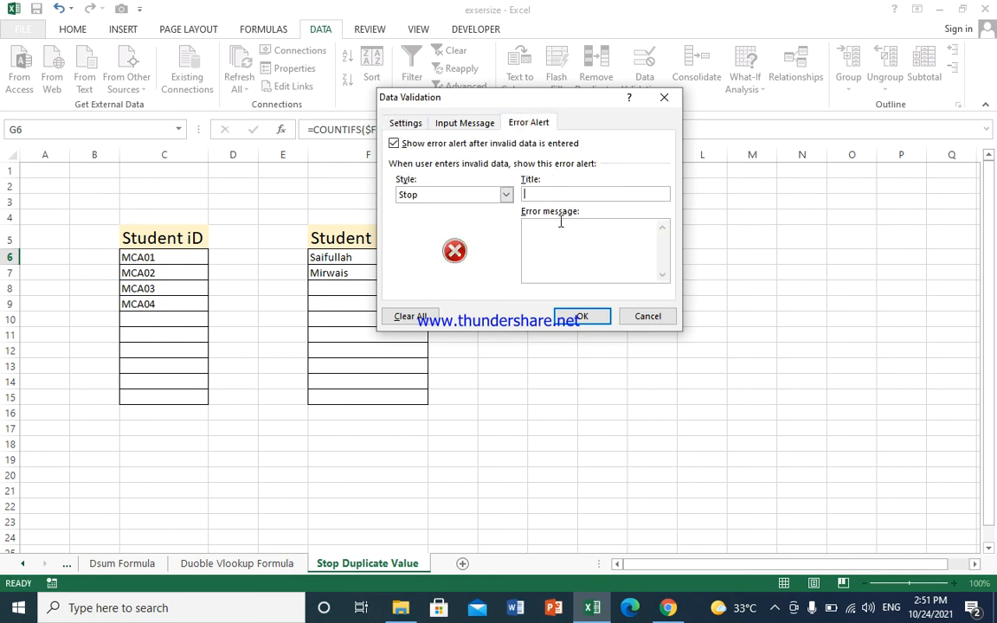
pyautogui.write('sTOP')
pyautogui.press('BackSpace')
pyautogui.press('BackSpace')
pyautogui.press('BackSpace')
pyautogui.press('BackSpace')
pyautogui.write('STOTP DUM')
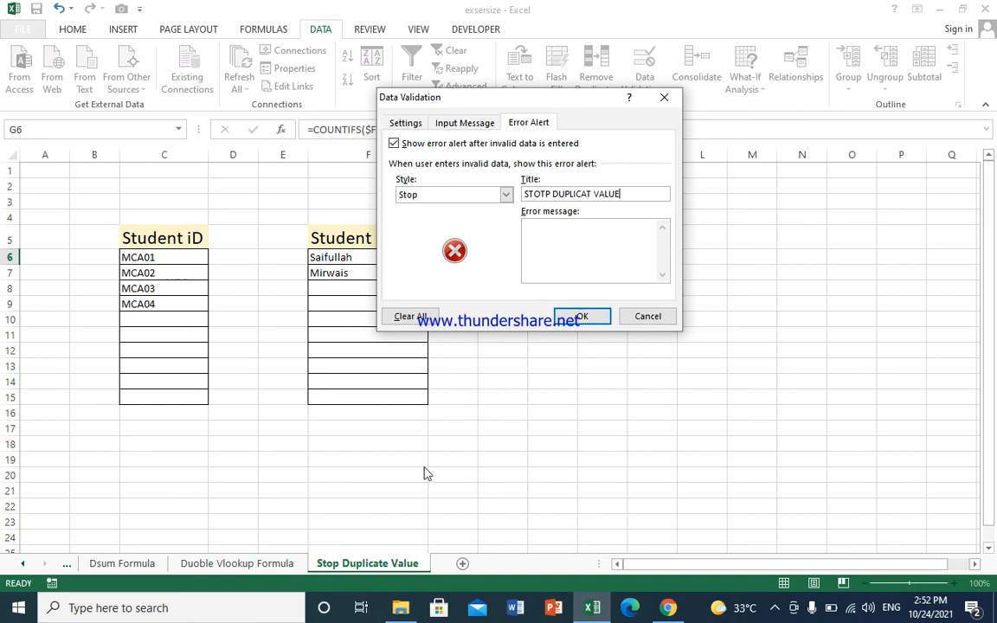
# Enter "YOU HAVE ENTER DUPLICAT NAME" as the error message for G6 and apply the validation
pyautogui.click(536, 237)
pyautogui.write('YOU HAVE ENTER DUPLnAME')
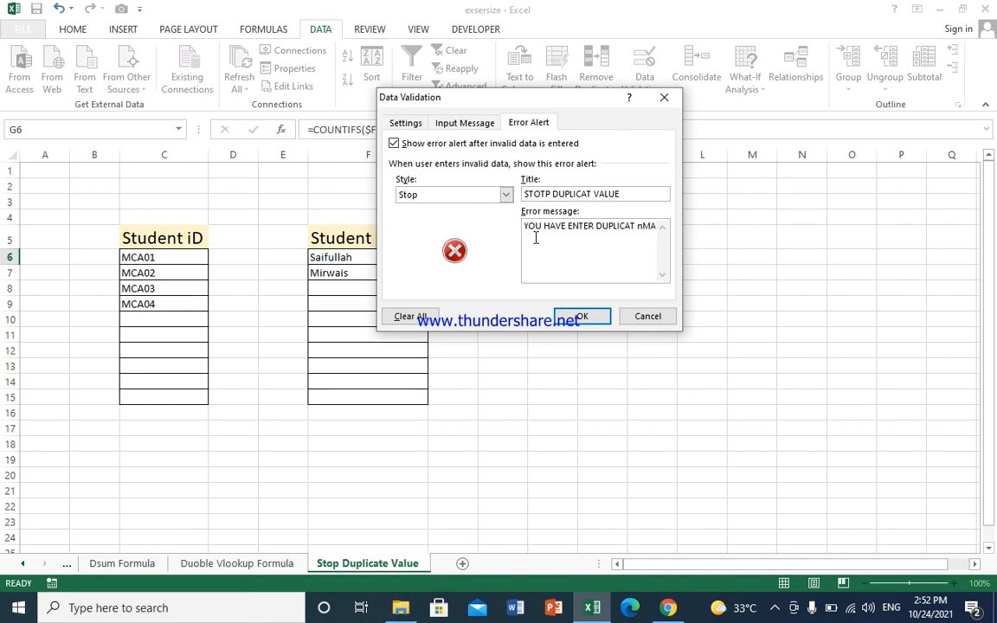
pyautogui.press('BackSpace')
pyautogui.press('BackSpace')
pyautogui.press('BackSpace')
pyautogui.write('AME')
pyautogui.click(595, 316)
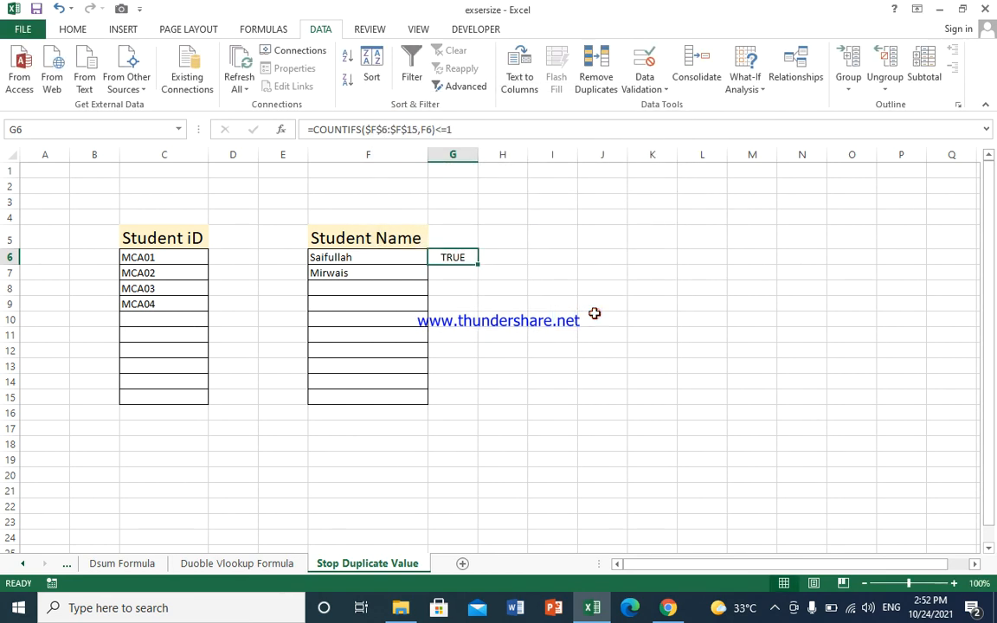
# Set data validation for the student name cells F6:F15 to Custom with the formula =COUNTIFS($F$6:$F$15,F6)<=1
pyautogui.click(452, 271)
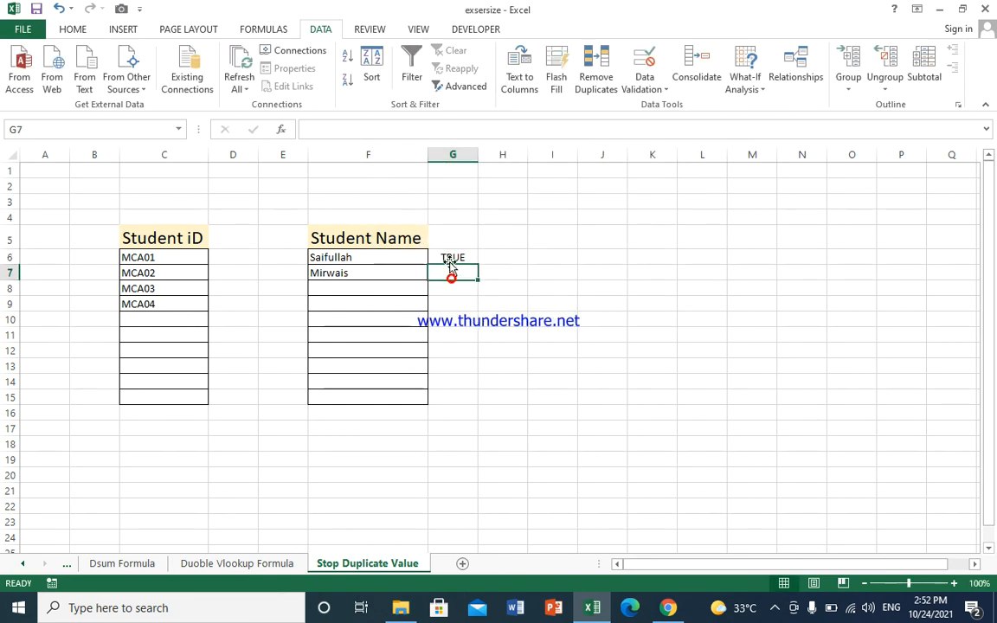
pyautogui.click(451, 257)
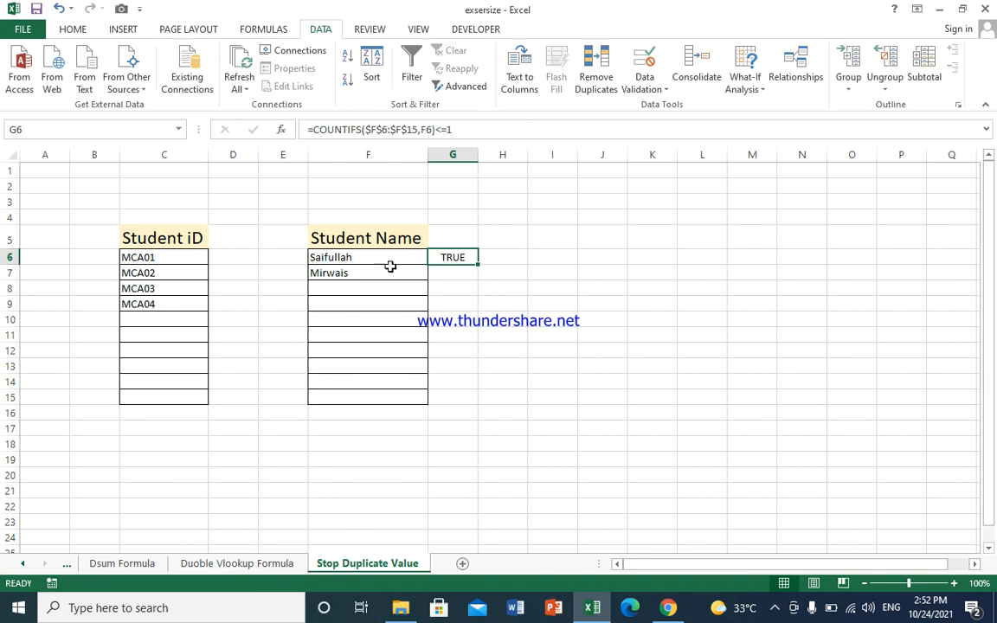
pyautogui.moveTo(391, 261); pyautogui.dragTo(380, 391)
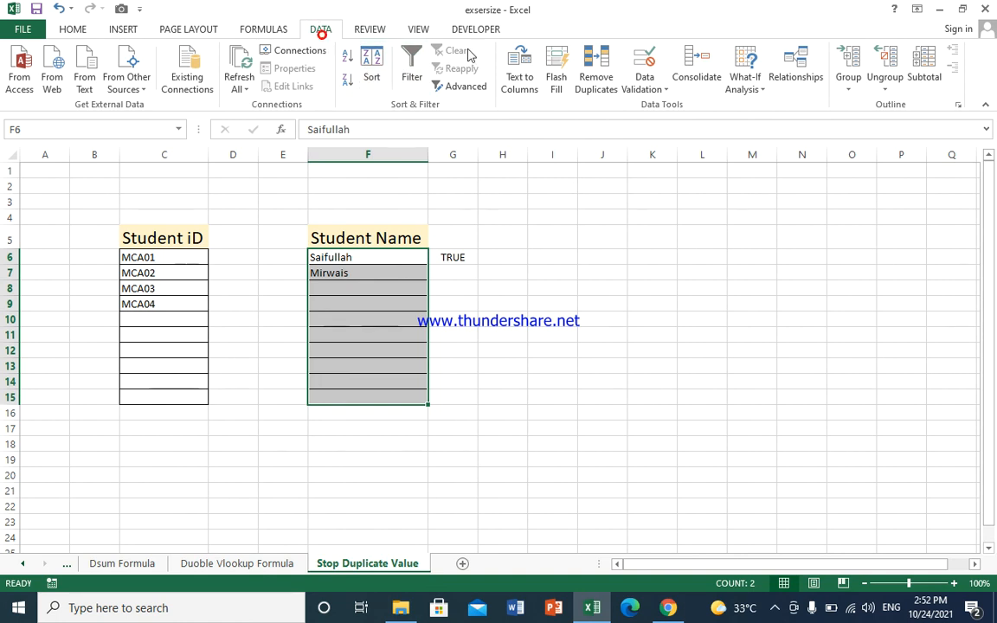
pyautogui.click(645, 87)
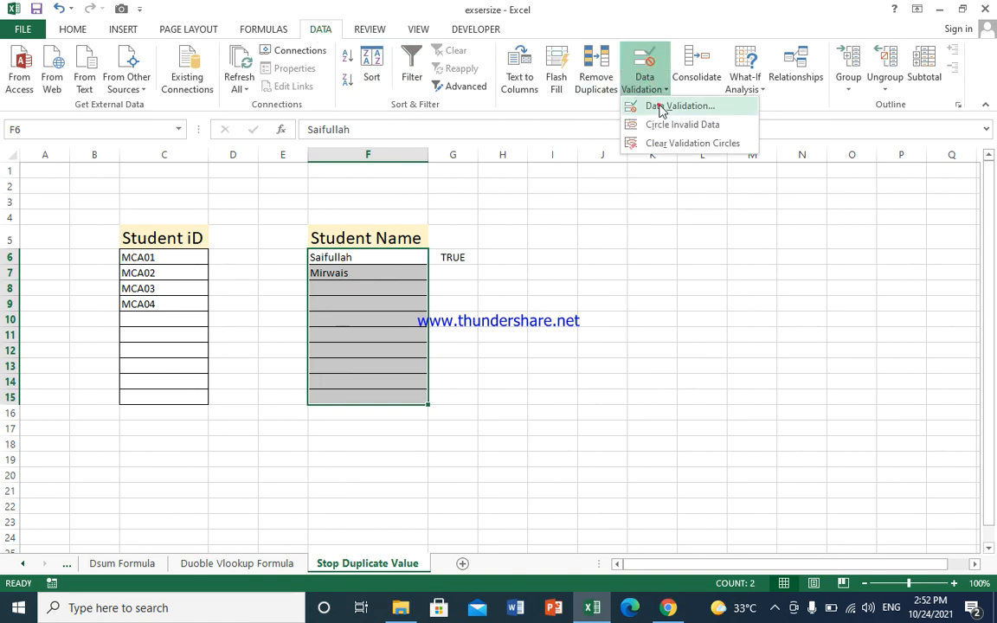
pyautogui.click(663, 105)
pyautogui.click(407, 124)
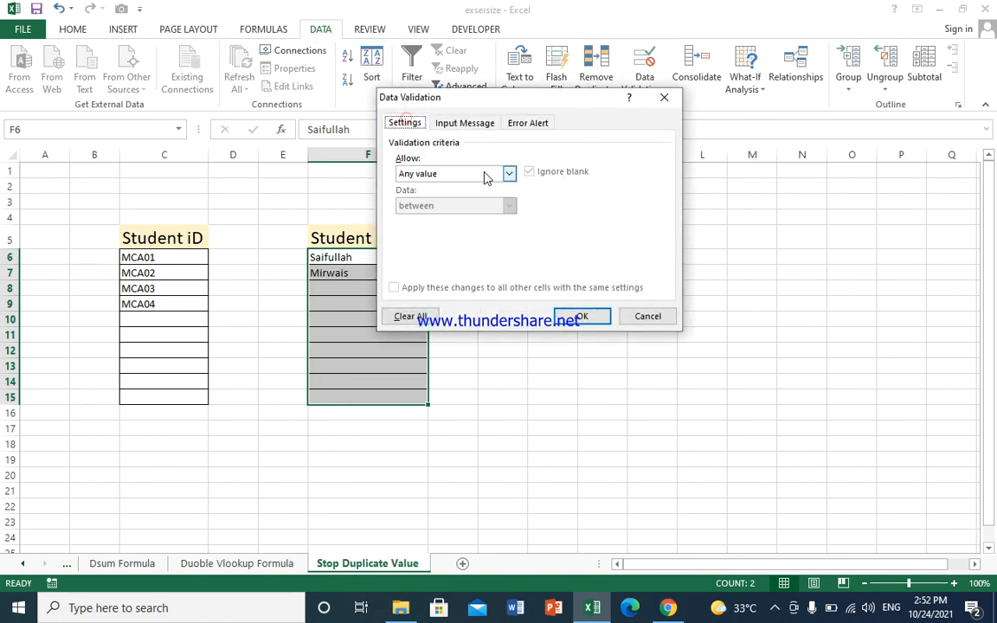
pyautogui.click(509, 173)
pyautogui.click(452, 259)
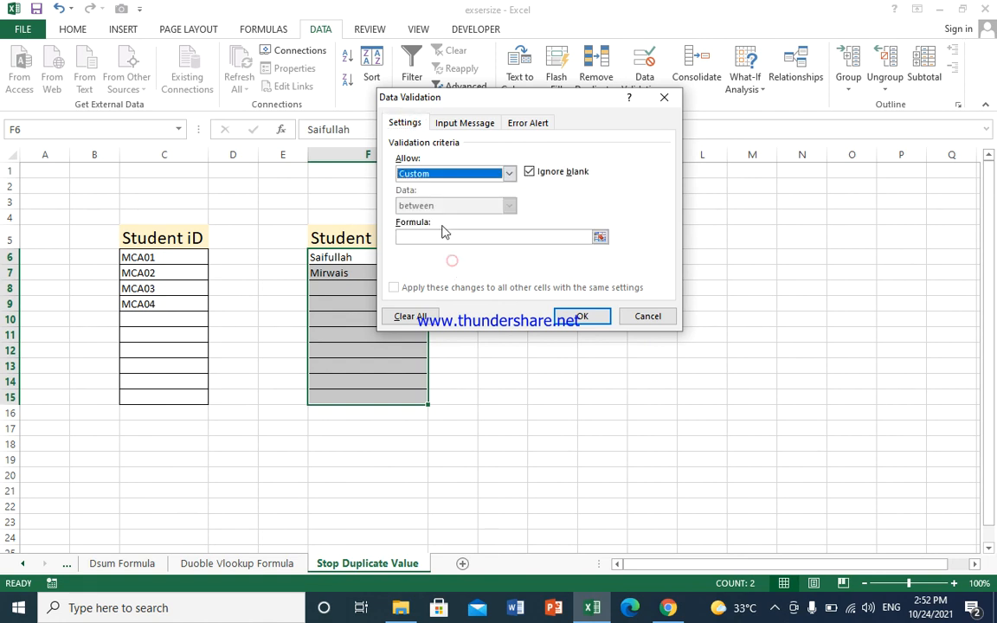
pyautogui.click(441, 237)
pyautogui.write('=COUNTIF($F$6:$F$15,F6)=1')
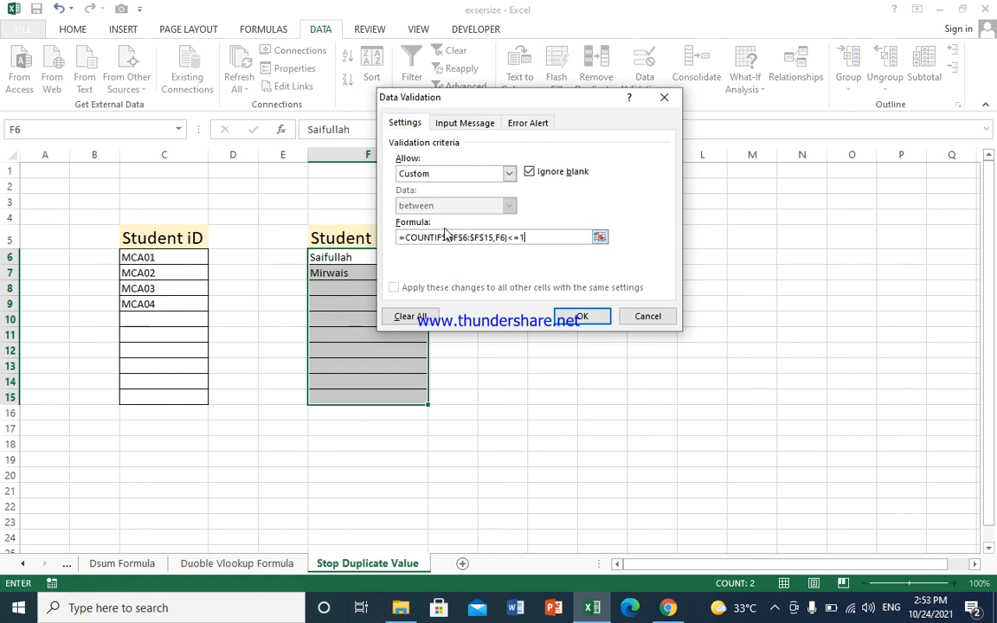
# Give the error alert for the student name cells the title "STOP DUPLICAT VALUE"
pyautogui.click(540, 124)
pyautogui.click(543, 192)
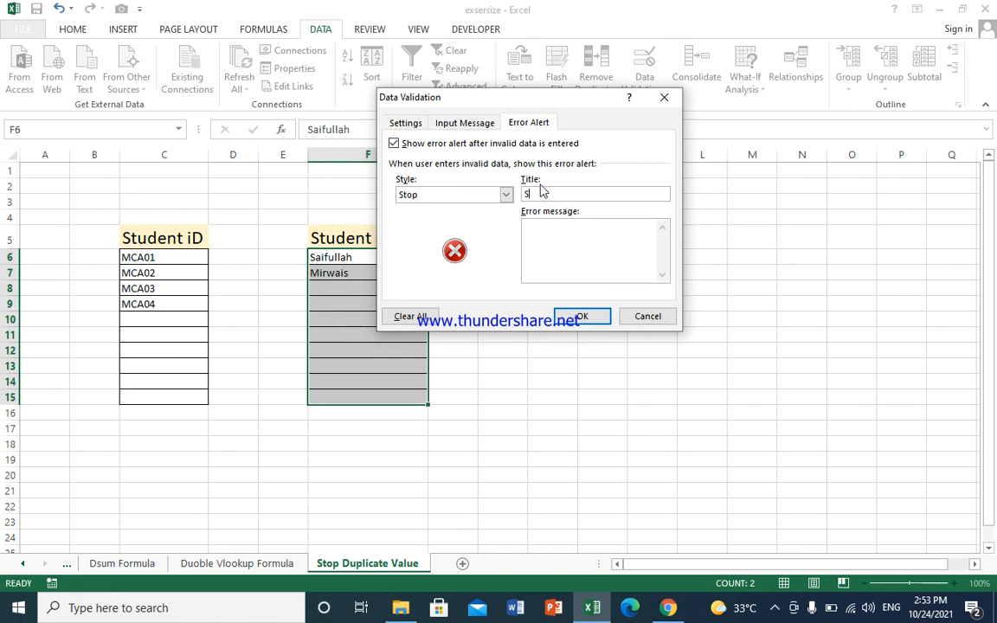
pyautogui.write('STOP DUPLICAT')
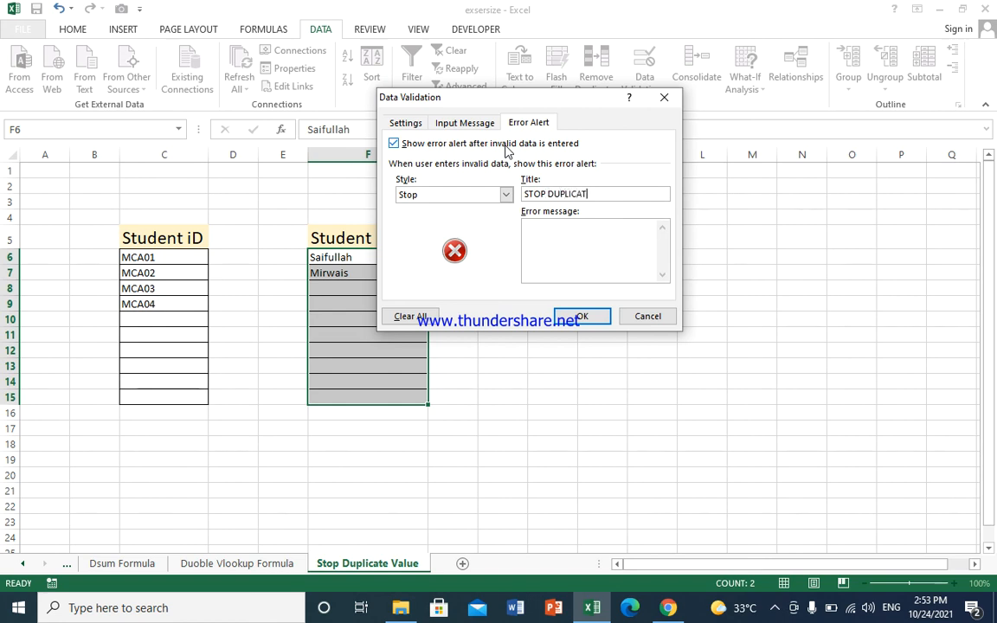
pyautogui.write(' VALUE')
# Set the error message for F6:F15 to "YOU HAVE ENTER DUPLICAT NAME" and apply the validation
pyautogui.click(550, 224)
pyautogui.write('YOU HA')
pyautogui.write('VE IN')
pyautogui.write('ENTER')
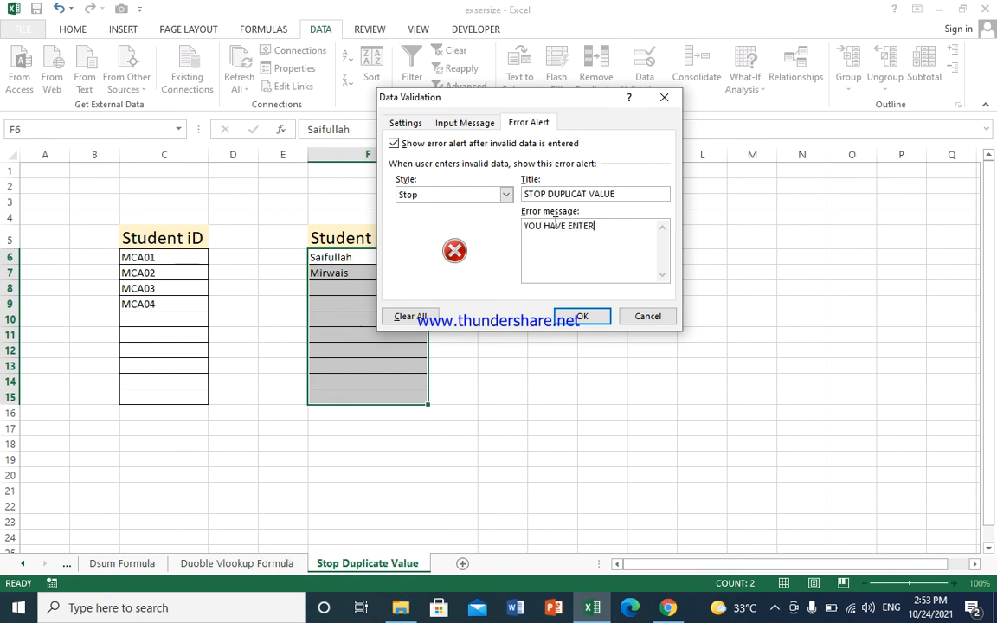
pyautogui.write(' DUPLICAT VAL')
pyautogui.press('BackSpace')
pyautogui.press('BackSpace')
pyautogui.write('NAEE')
pyautogui.press('BackSpace')
pyautogui.press('BackSpace')
pyautogui.write('ME')
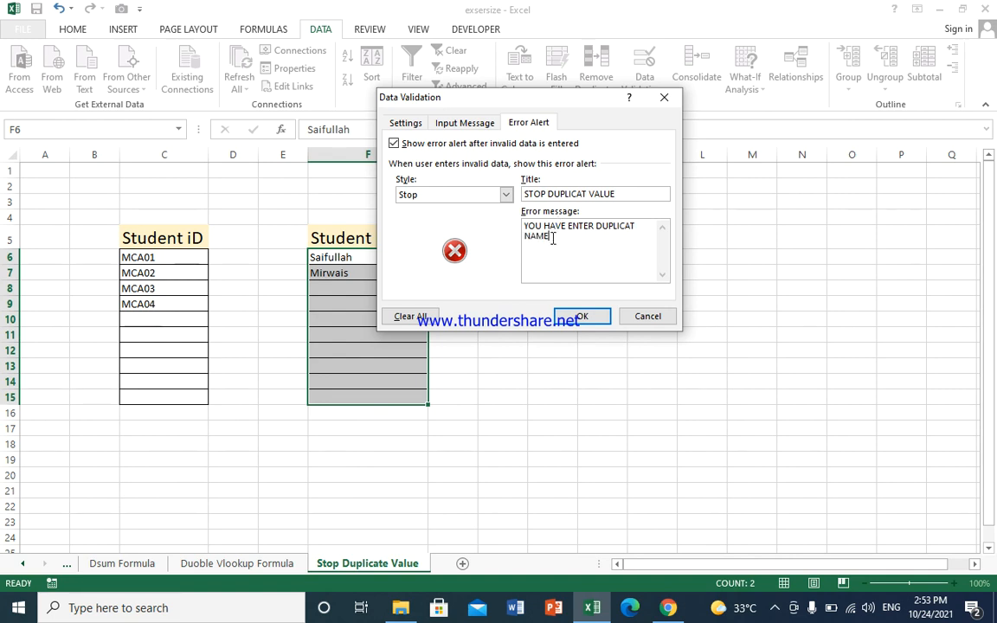
pyautogui.click(583, 321)
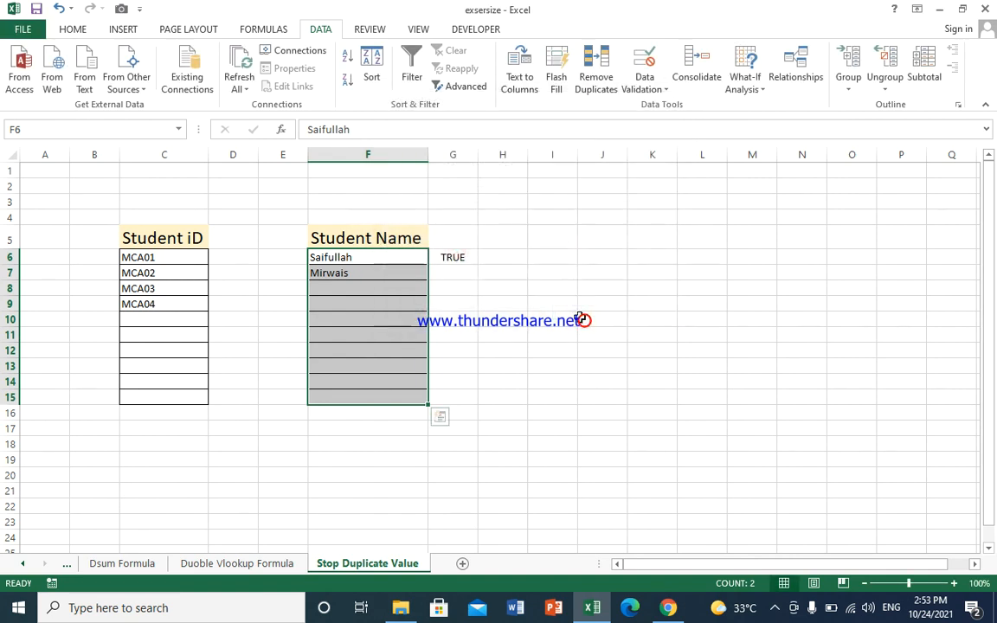
# Enter a new, unused student name in F8
pyautogui.click(362, 289)
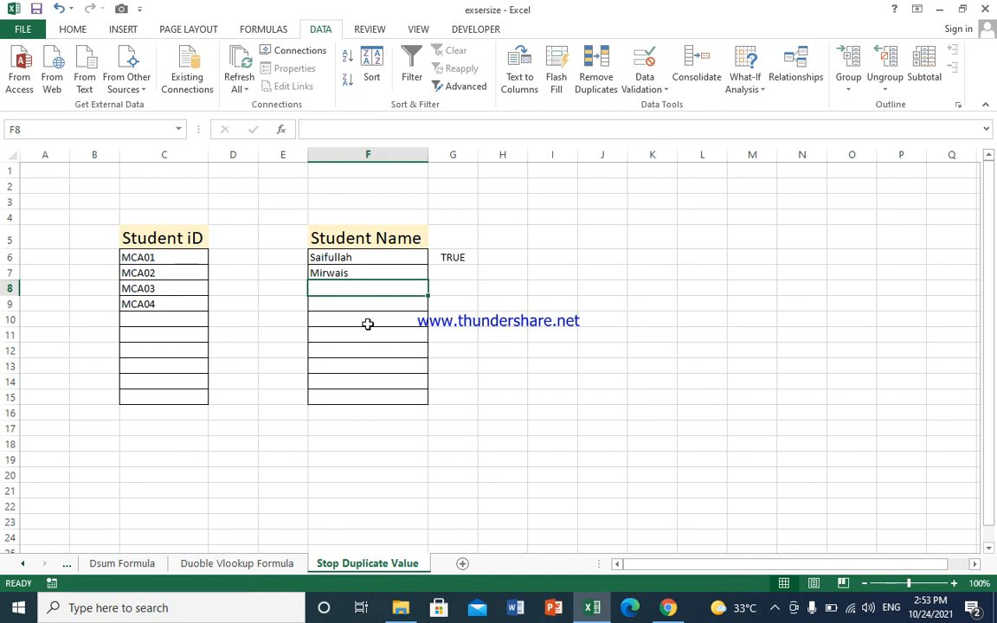
pyautogui.write('sADI')
pyautogui.press('BackSpace')
pyautogui.press('BackSpace')
pyautogui.press('BackSpace')
pyautogui.press('BackSpace')
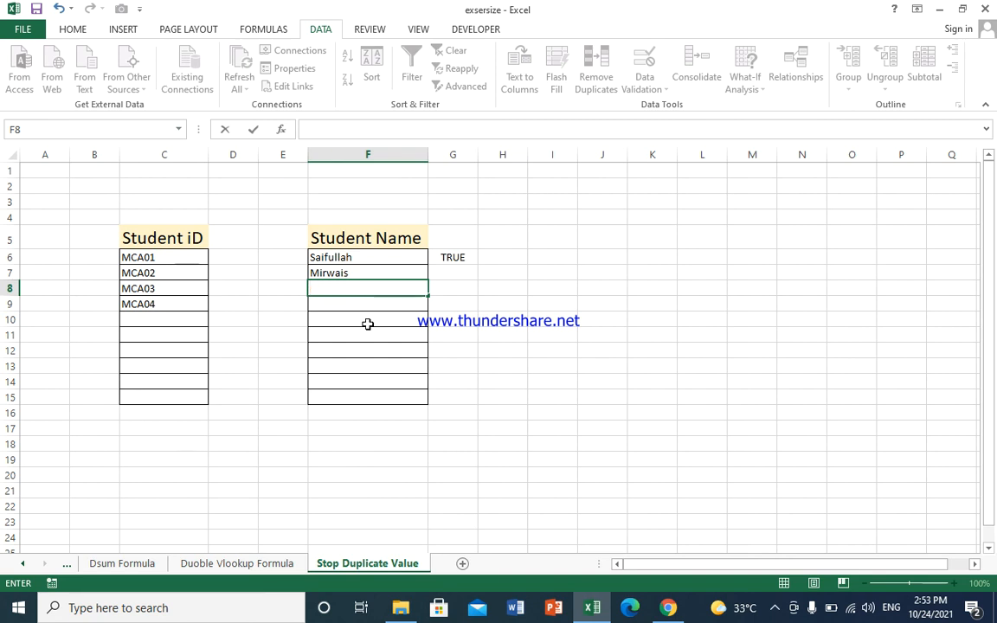
pyautogui.write('Sadam')
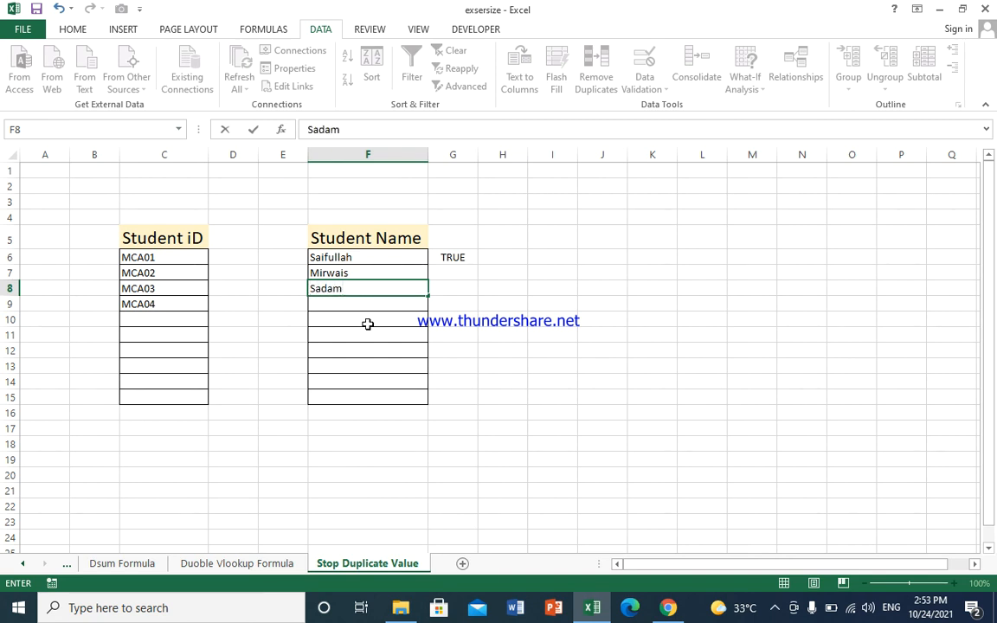
pyautogui.press('Return')
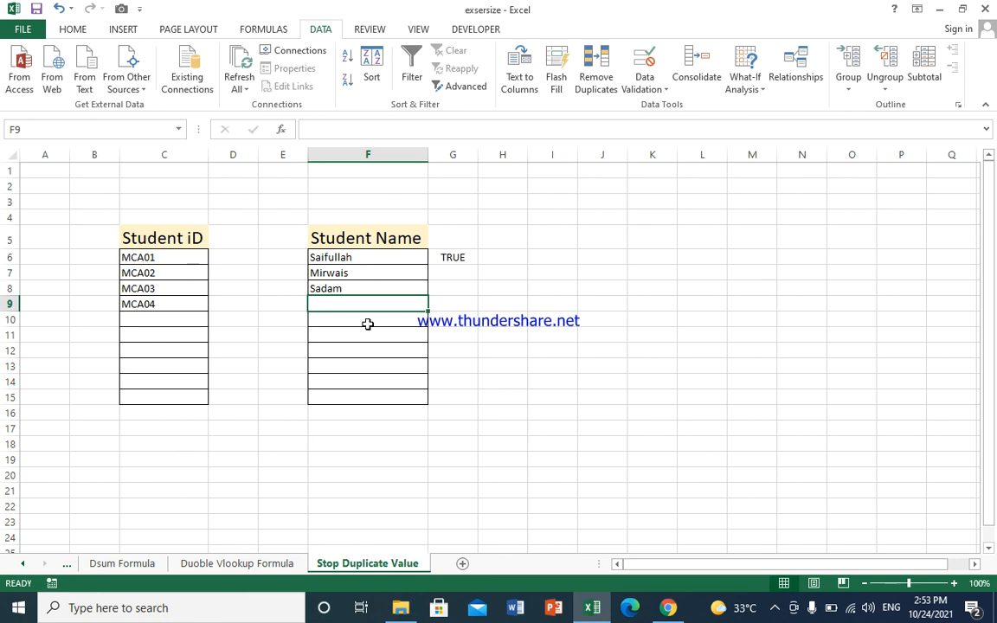
# Try to enter the student name from F7 again in F9 to test the validation, and cancel the entry
pyautogui.write('M')
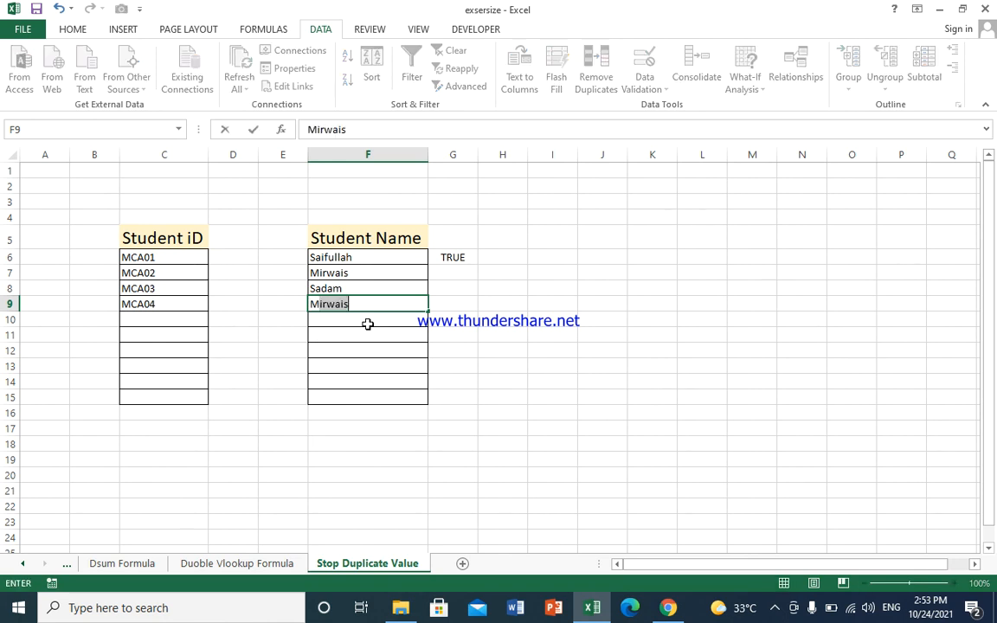
pyautogui.write('irwais')
pyautogui.press('Return')
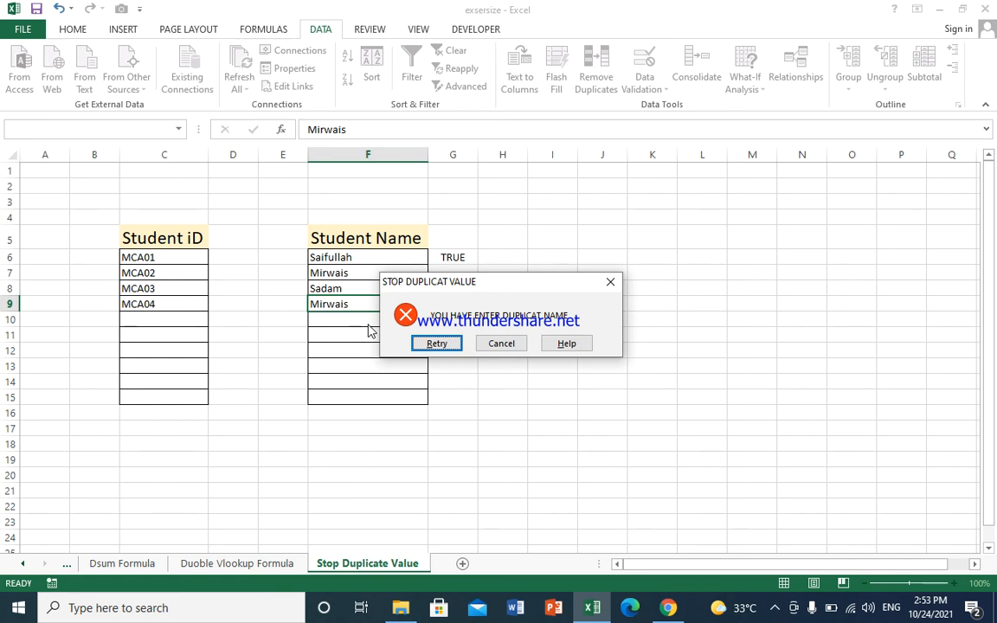
pyautogui.click(502, 344)
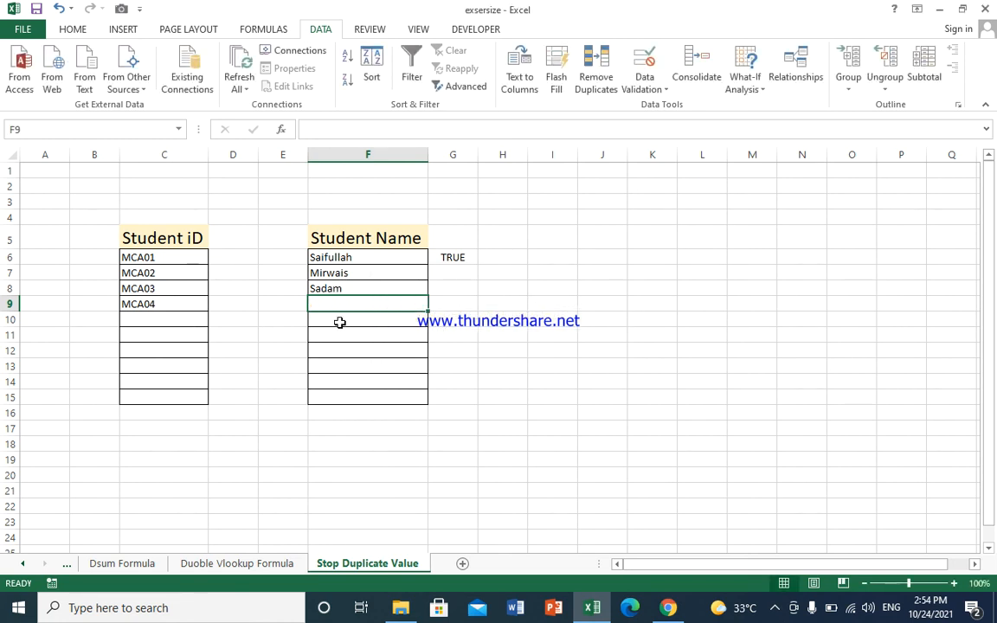
# Try to enter the student name from F6 again in F9, and cancel the entry
pyautogui.write('Saifullah')
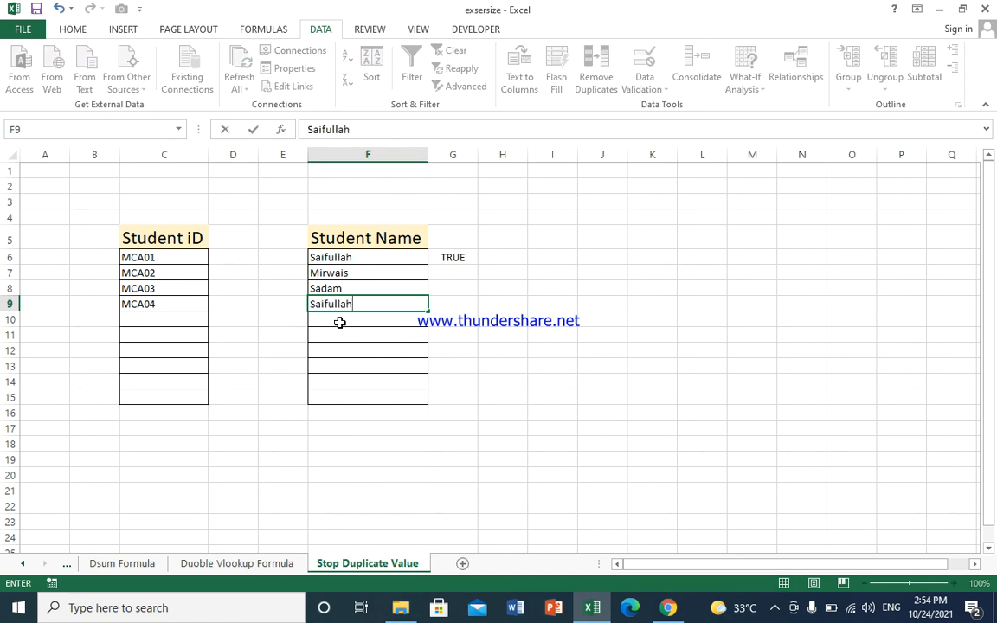
pyautogui.press('Return')
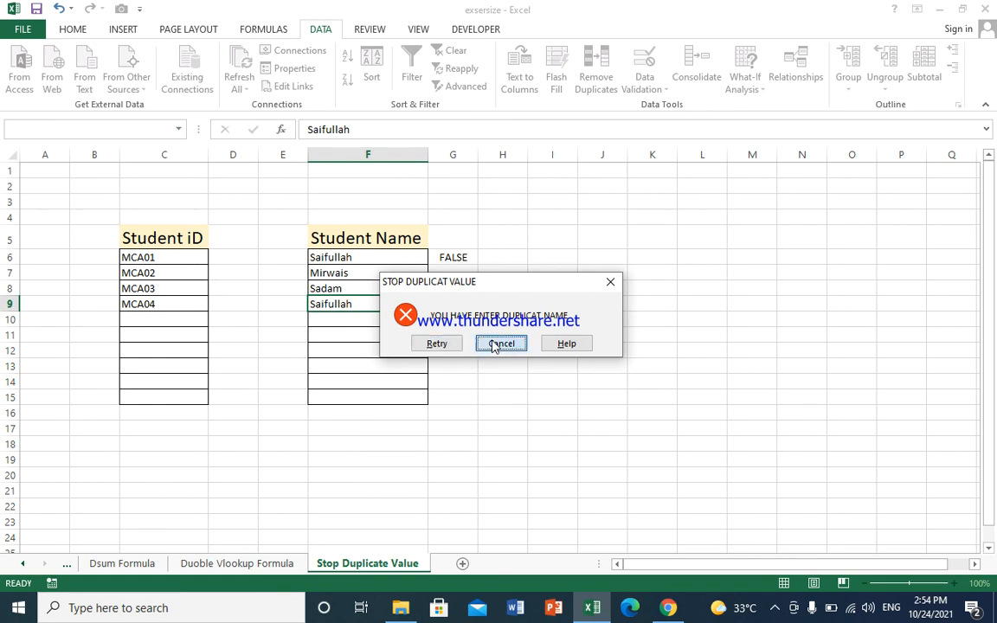
pyautogui.click(501, 344)
# Enter a different, unused student name in F9
pyautogui.click(346, 318)
pyautogui.click(347, 306)
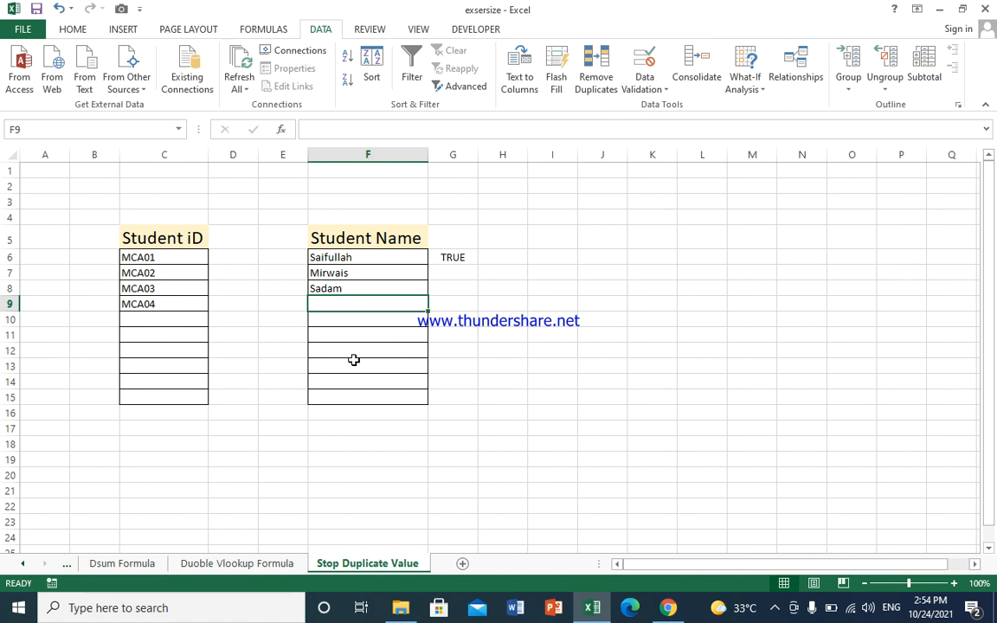
pyautogui.write('kamran')
pyautogui.press('Return')
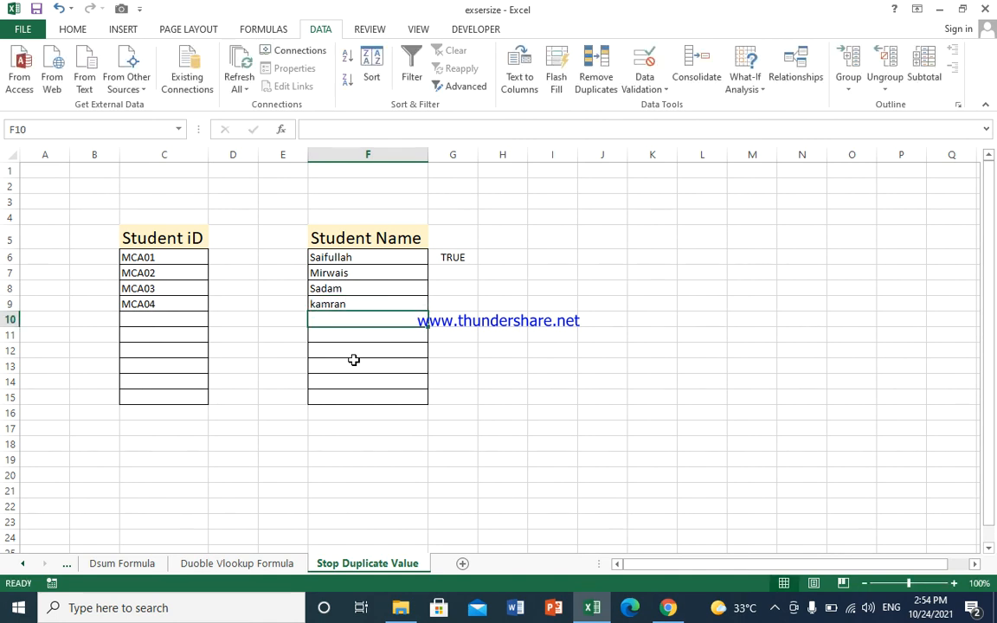